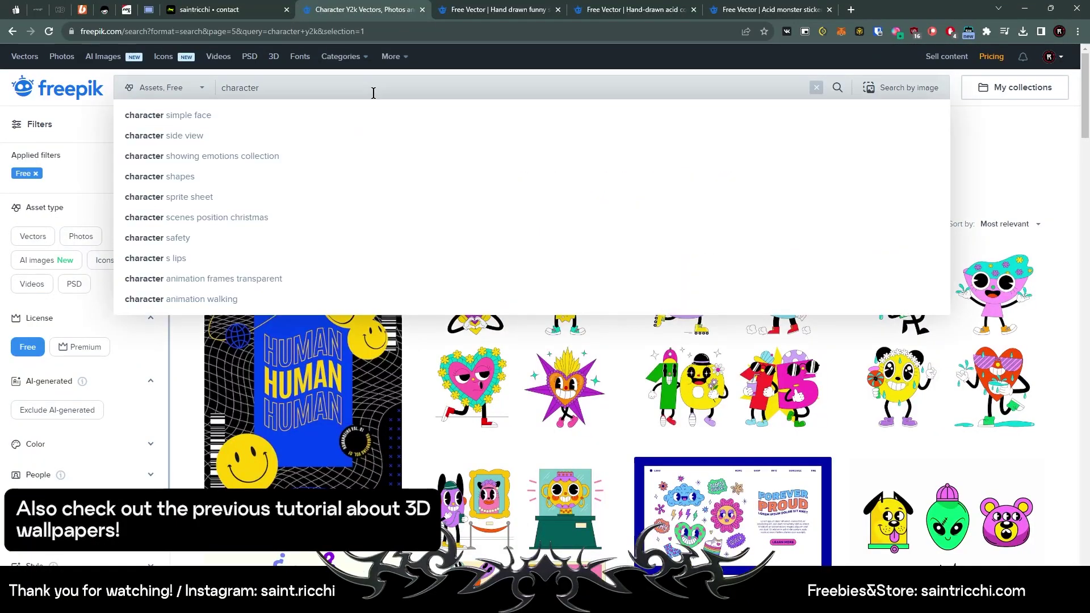
- Complete the Freepik search 'character acid' and scroll through the vector results
text( acid)
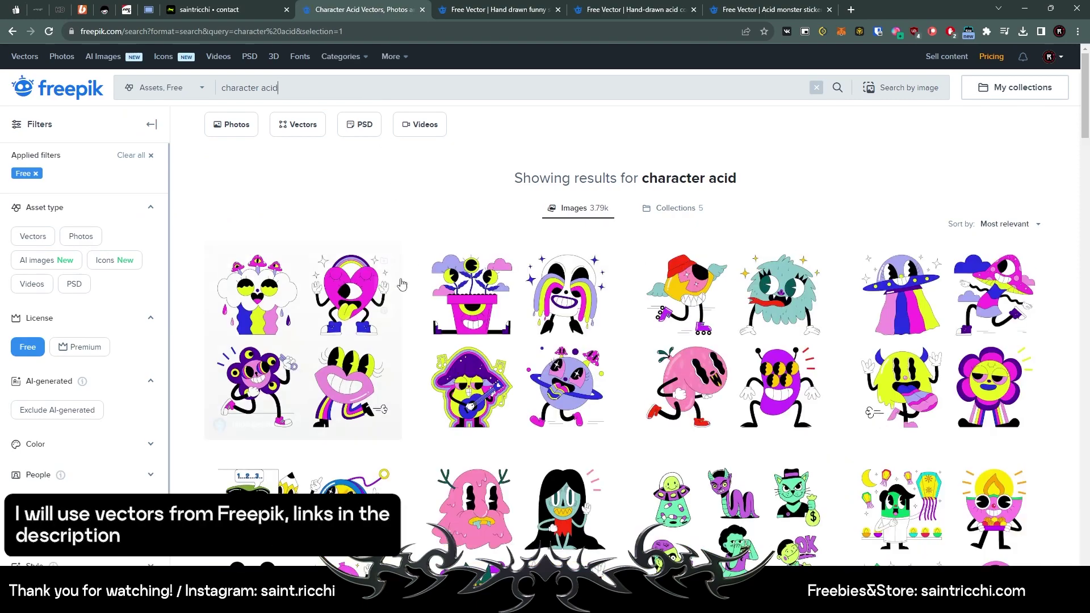
scroll(307, 273, down, 5)
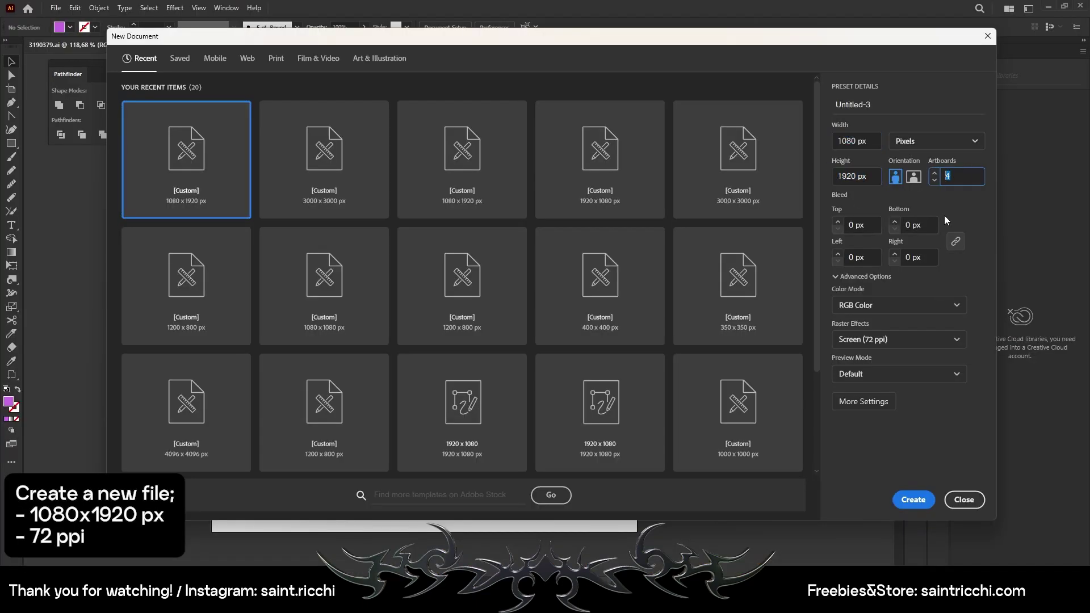
- Create the four-artboard 1080×1920 px document at 72 ppi
click(908, 339)
click(872, 391)
click(913, 500)
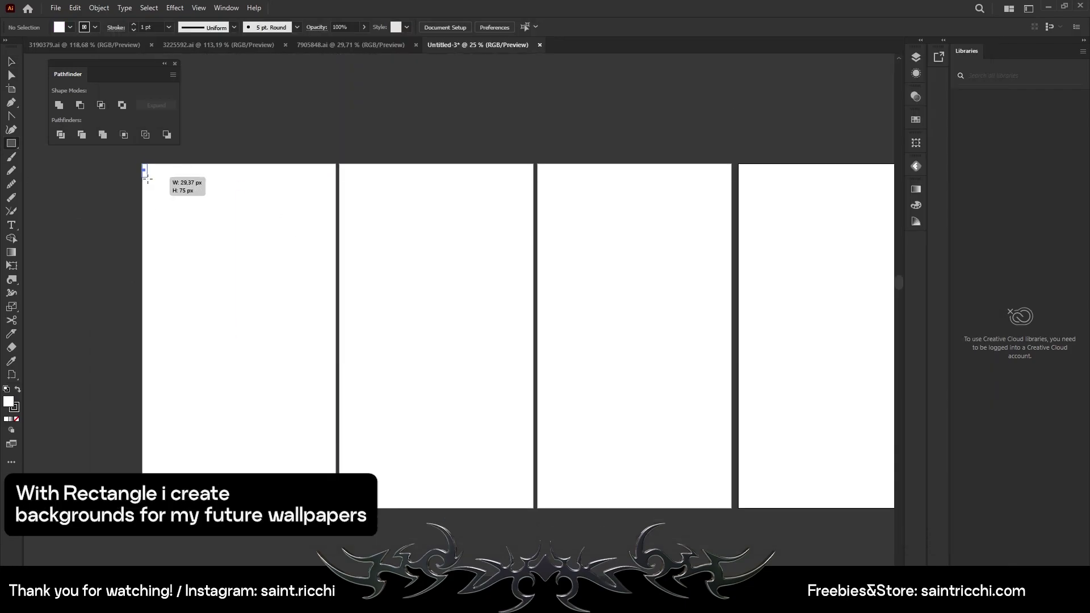
- Cover the first artboard with a near-black rectangle and copy it onto the second
drag(147, 179, 335, 508)
click(916, 204)
click(764, 369)
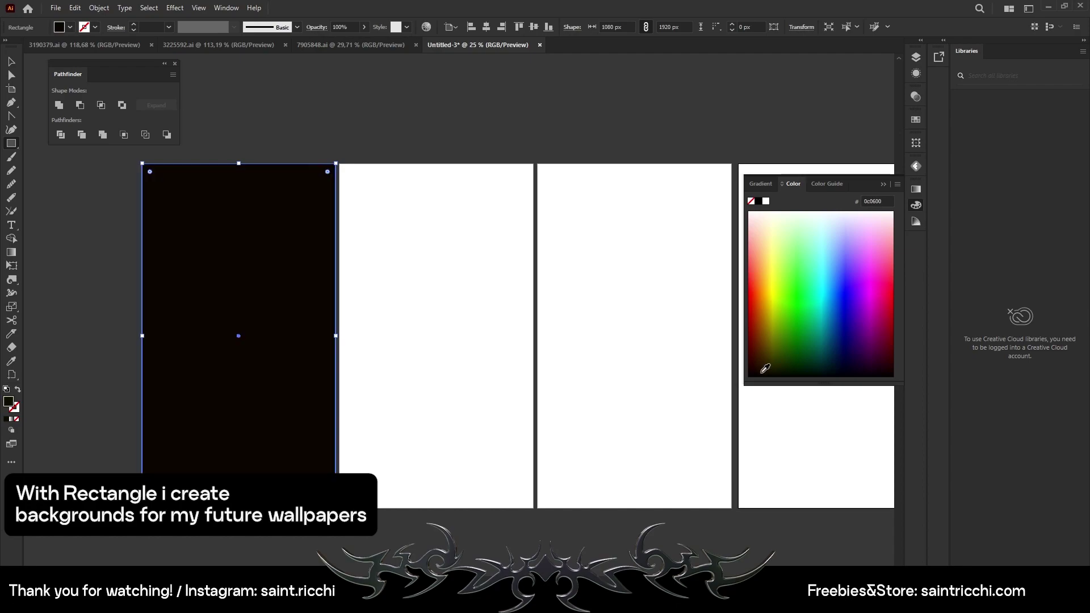
key(a)
drag(285, 278, 642, 270)
- Colour the rectangles on artboards two to four purple, pink and blue
click(853, 251)
click(875, 236)
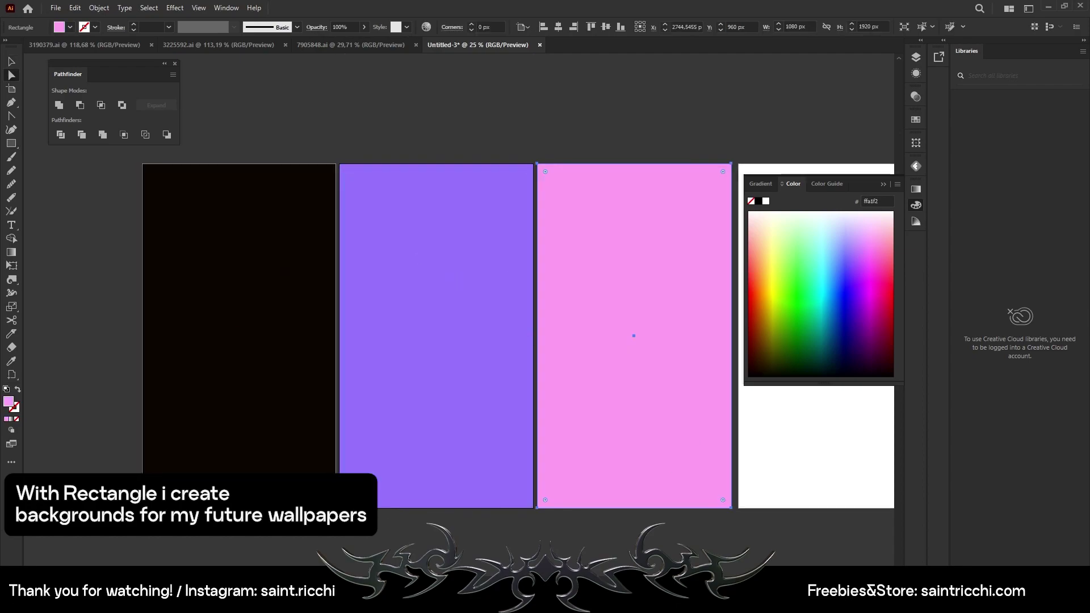
scroll(470, 335, right, 3)
scroll(494, 275, right, 2)
drag(494, 275, 630, 333)
click(838, 291)
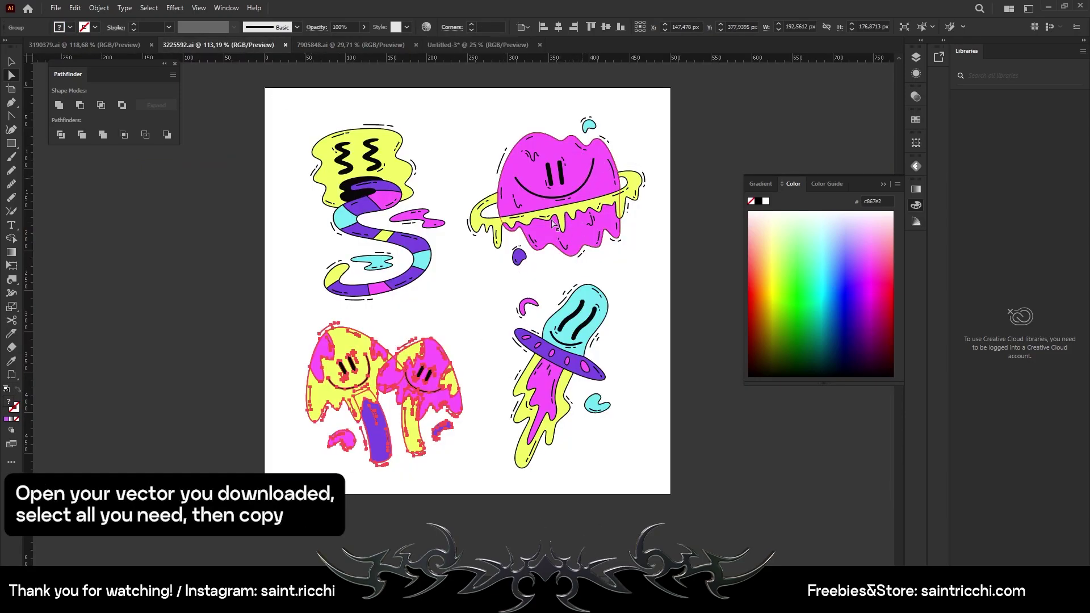
- Copy the mushroom characters group from the vector file into the wallpaper document
click(917, 57)
click(851, 121)
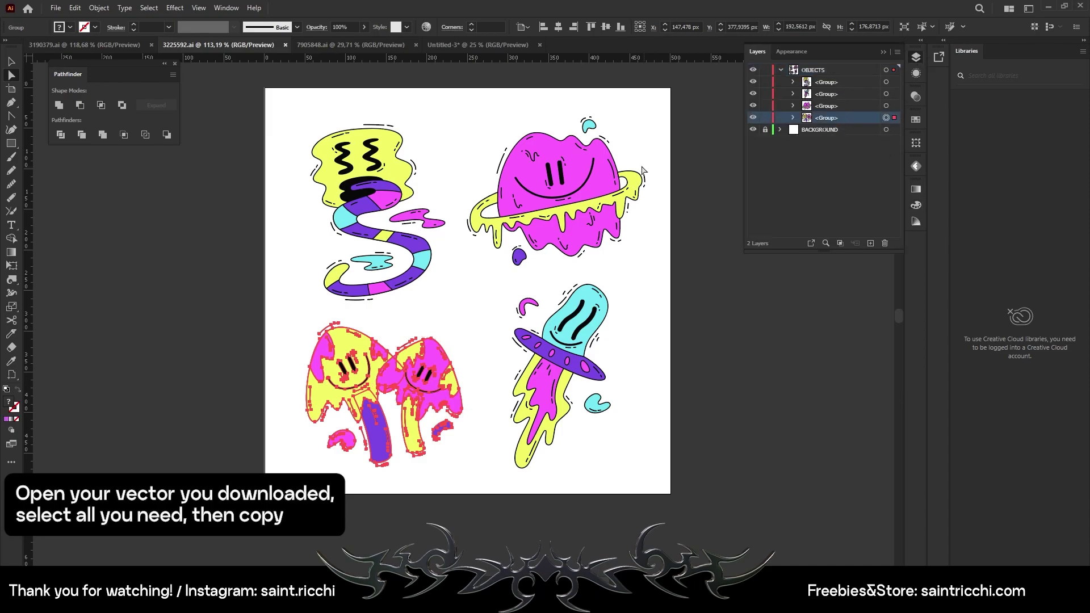
click(75, 8)
click(95, 64)
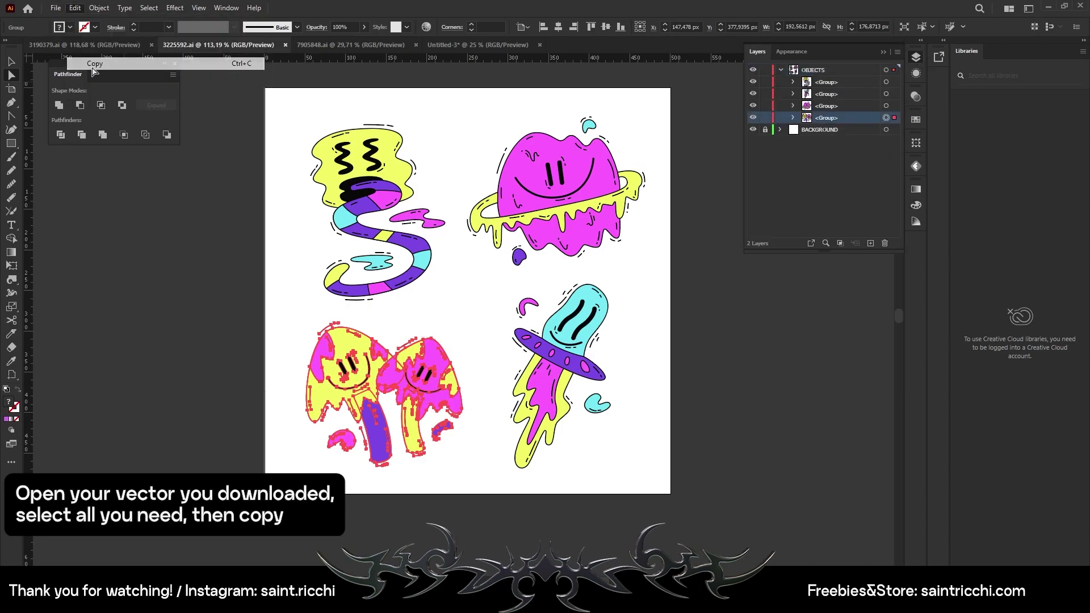
click(132, 46)
click(446, 45)
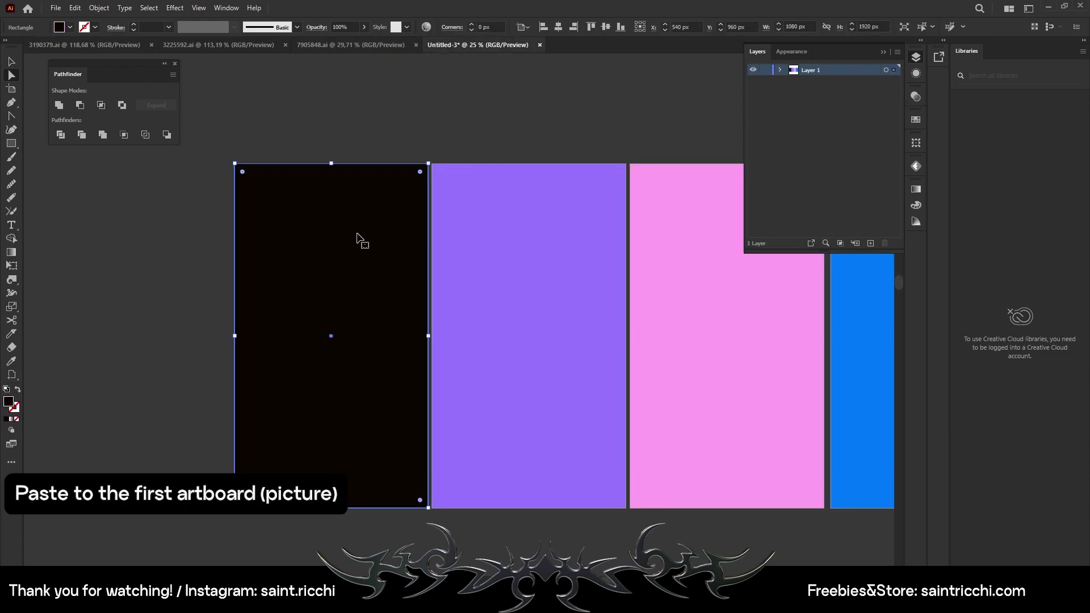
key(ctrl+v)
key(v)
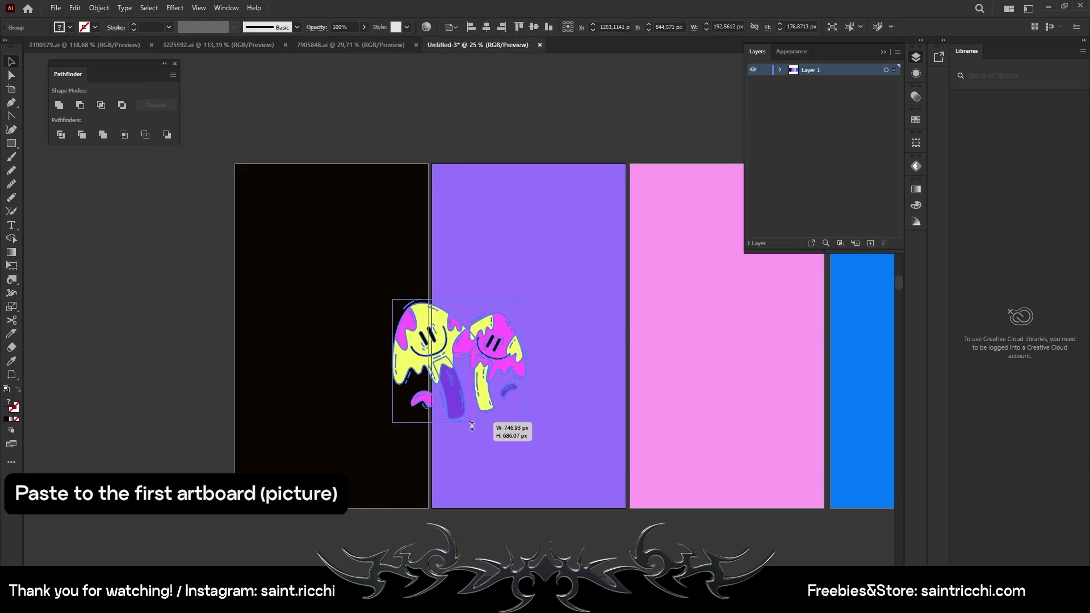
- Enlarge the mushrooms about fourfold and position them on the black first artboard
drag(463, 331, 461, 448)
mouse_move(492, 362)
mouse_down()
mouse_move(369, 323)
mouse_move(369, 336)
mouse_up()
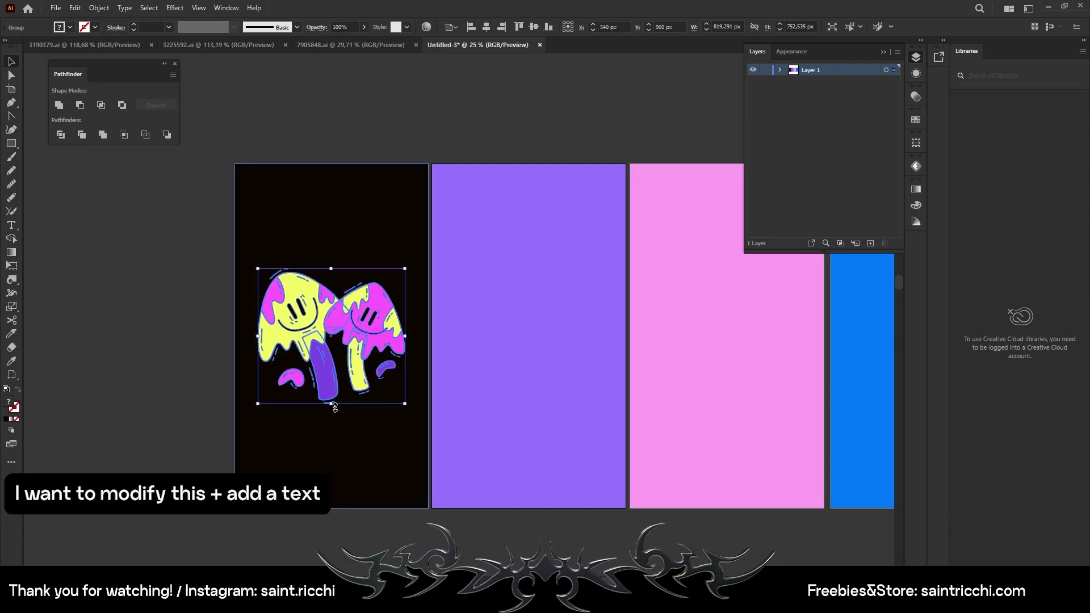
drag(402, 401, 364, 417)
drag(374, 341, 374, 334)
- Move a pink drip shape above the mushroom caps and start a text object there
key(ctrl+plus)
click(12, 75)
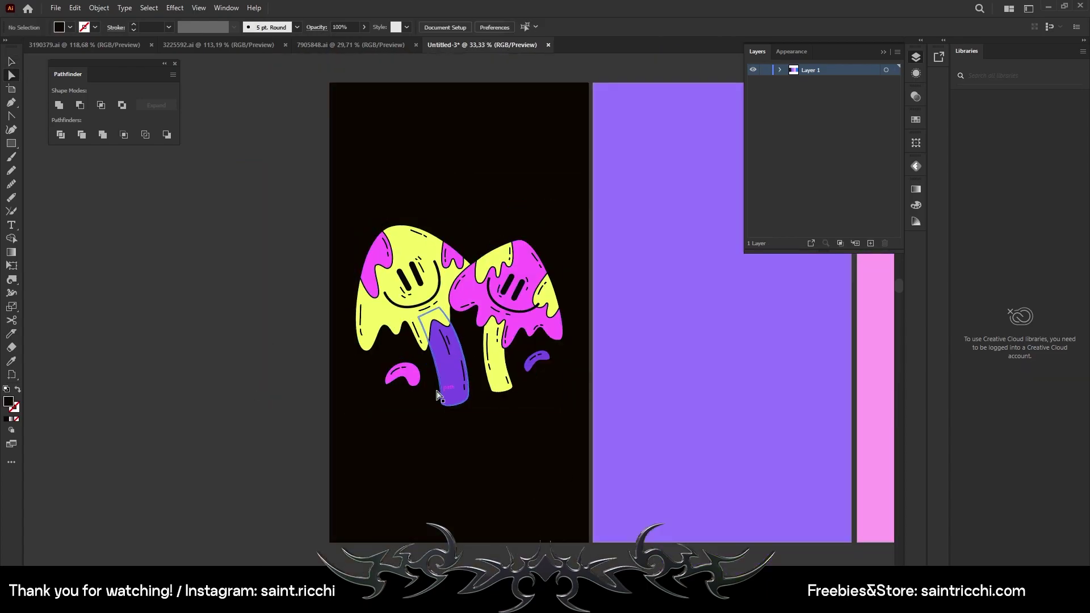
mouse_move(500, 335)
mouse_down()
mouse_move(509, 167)
mouse_move(487, 234)
mouse_up()
click(11, 61)
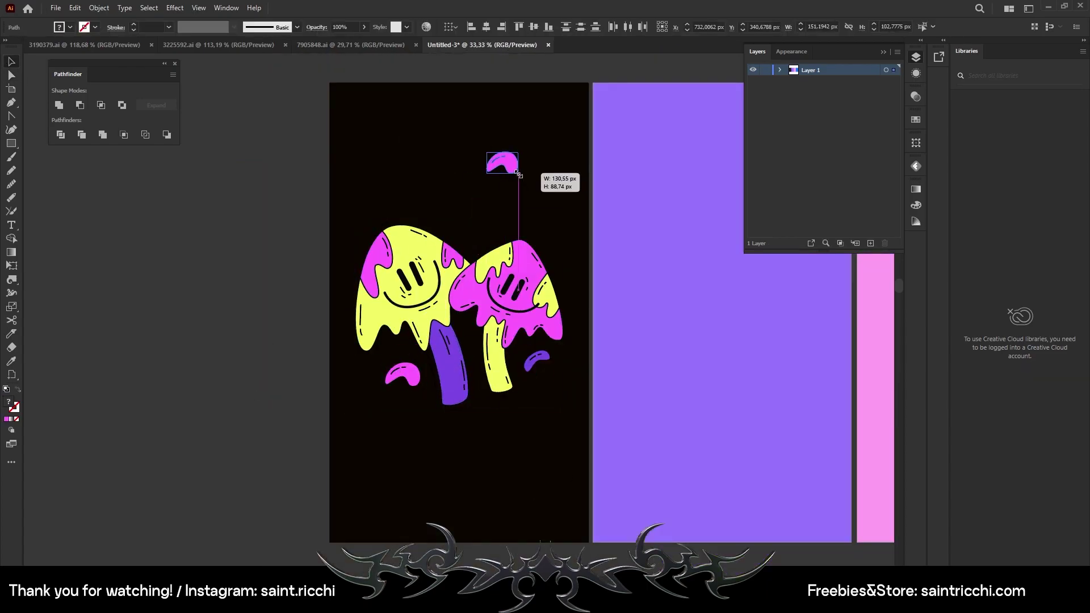
click(274, 298)
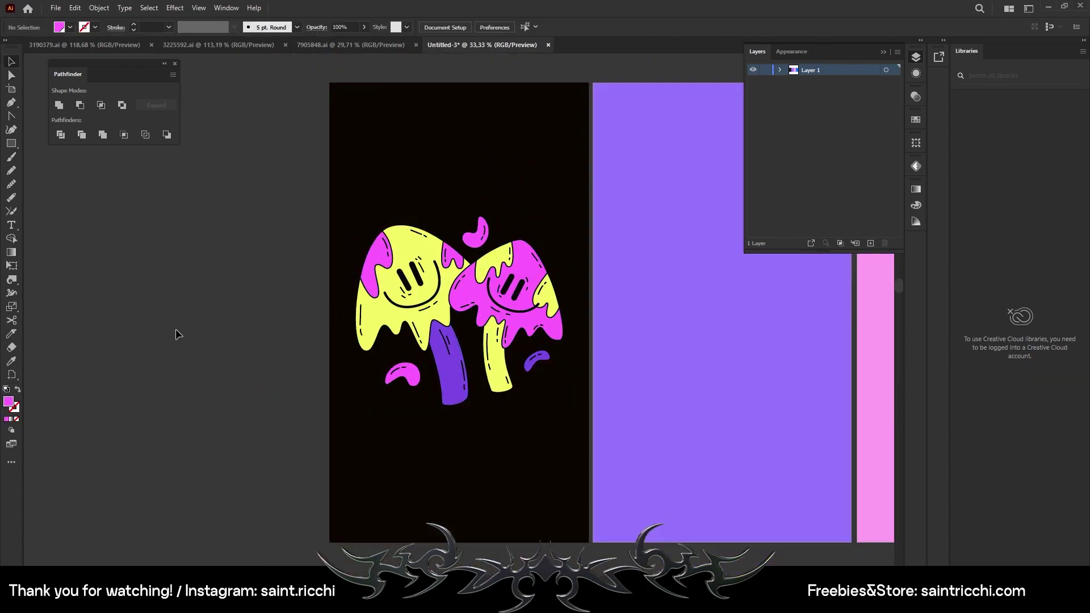
key(t)
click(382, 150)
- Enlarge the placeholder text and fill it white
click(11, 61)
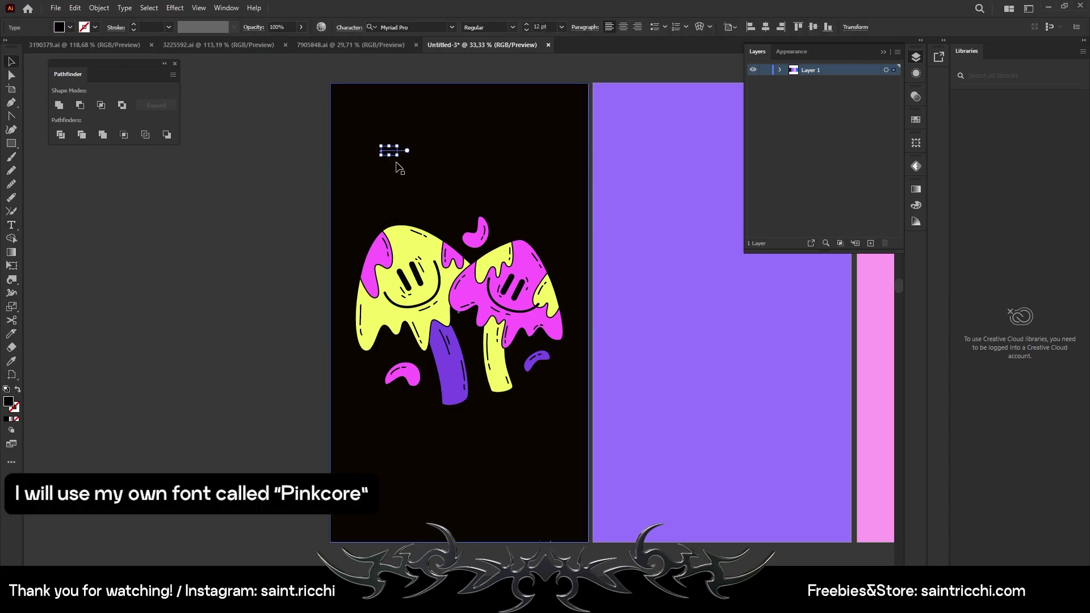
drag(397, 153, 493, 170)
double_click(10, 402)
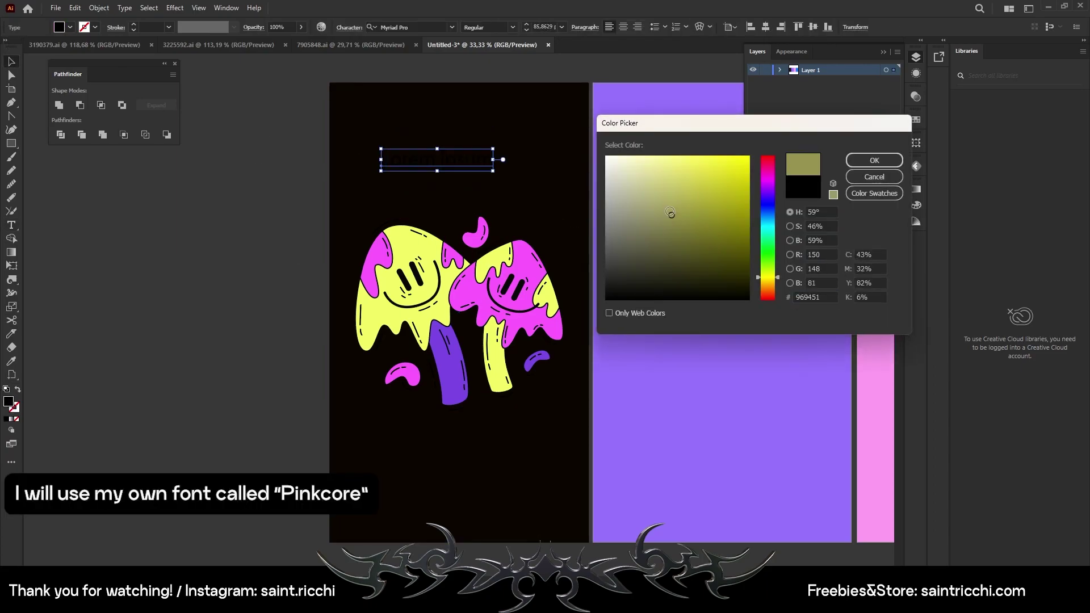
click(873, 160)
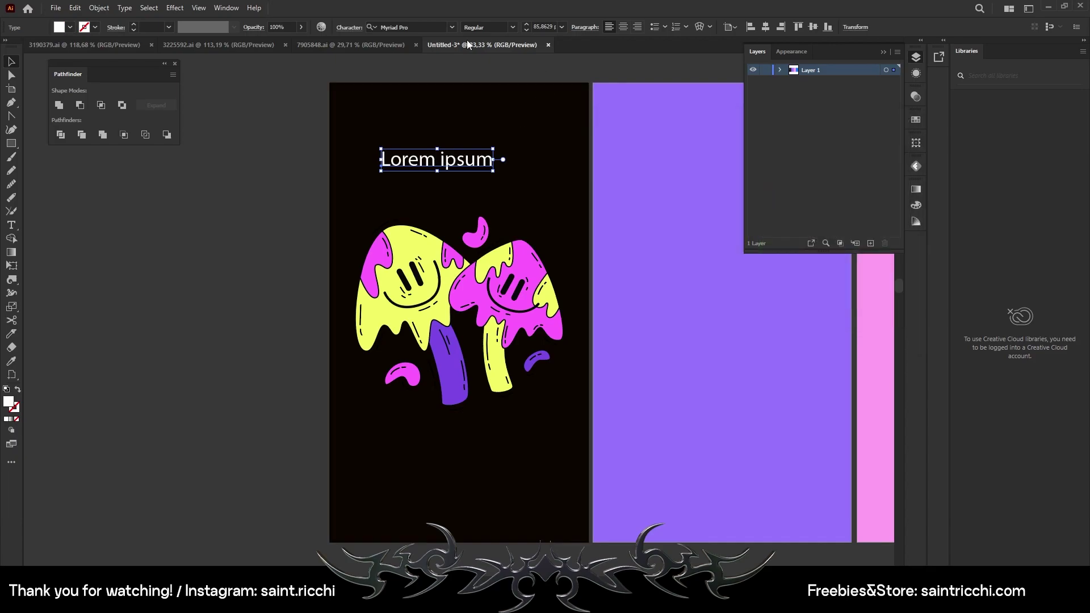
- Set the text to 'acid trip' in the Pinkcore font and move it left of the artboard
double_click(466, 161)
text(acid trip)
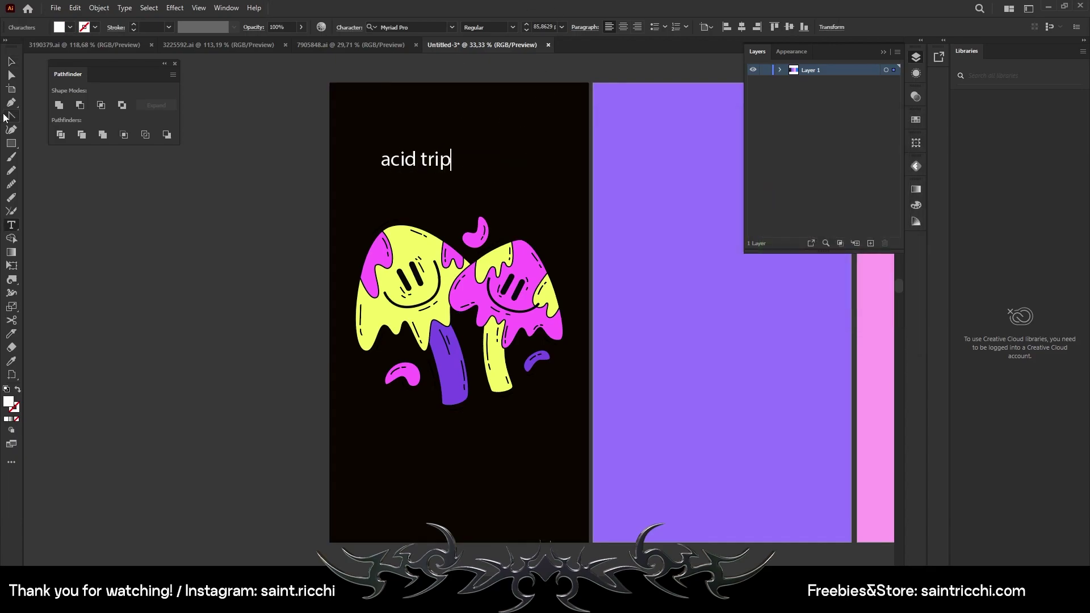
click(11, 61)
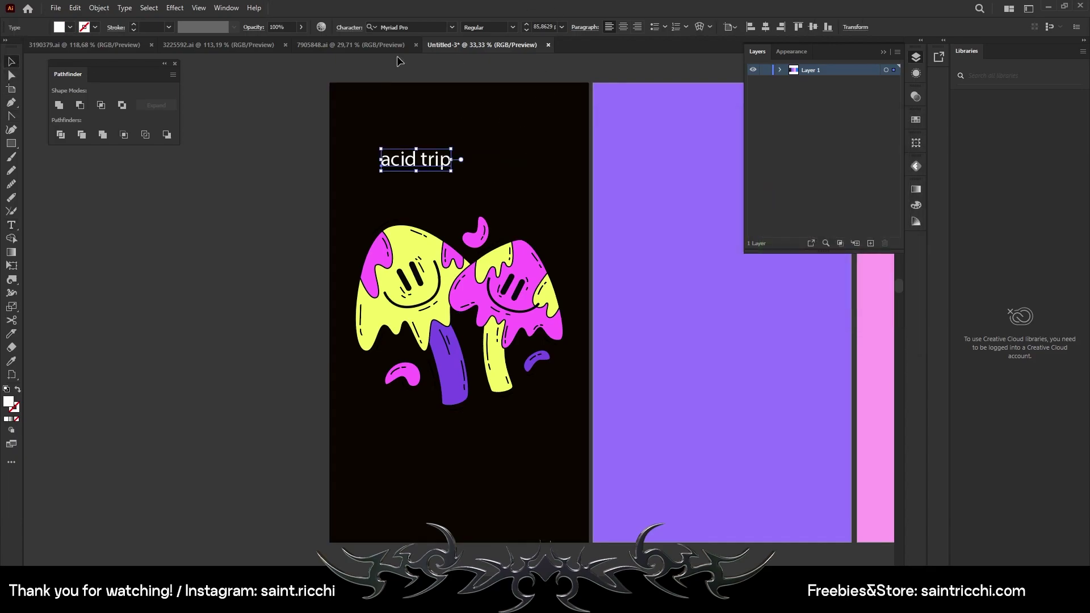
text(pink)
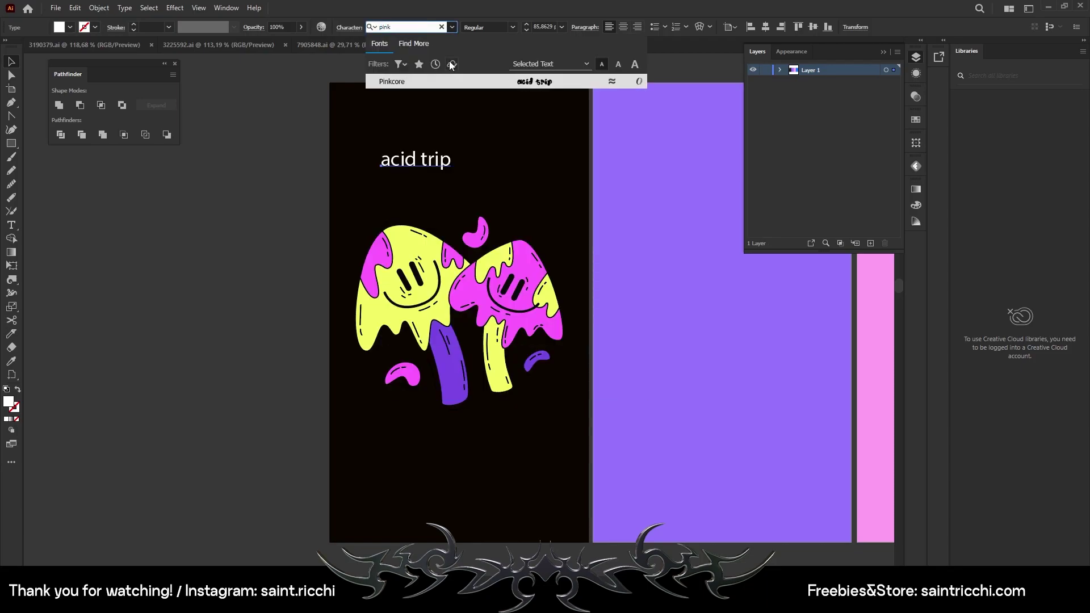
click(449, 83)
mouse_move(397, 164)
mouse_down()
mouse_move(203, 179)
mouse_move(186, 220)
mouse_up()
- Expand the 'acid trip' text into shapes and ungroup the letters
click(99, 7)
click(149, 152)
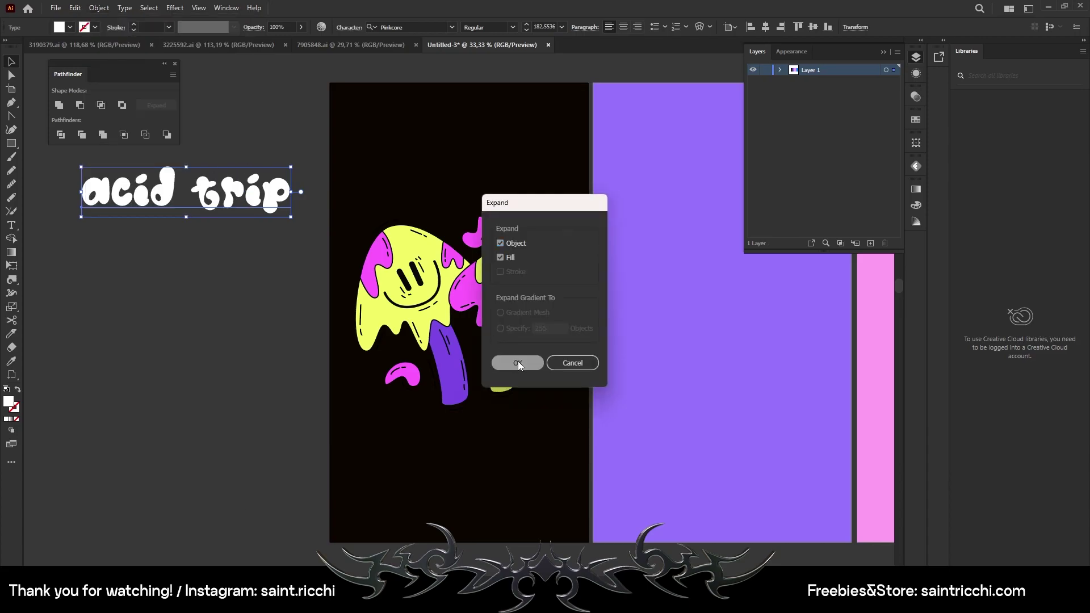
click(517, 363)
right_click(131, 185)
click(171, 341)
- Arrange the letters a, c, i and a tilted d as magenta 'acid' above the mushrooms
mouse_move(101, 206)
mouse_down()
mouse_move(400, 181)
mouse_move(381, 210)
mouse_up()
drag(130, 196, 430, 193)
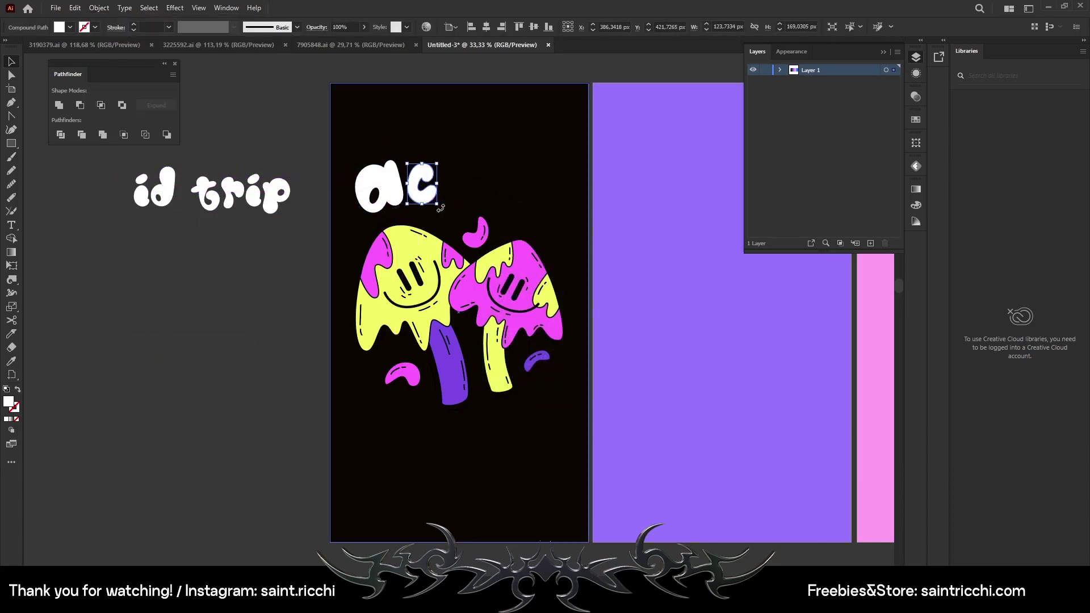
drag(142, 193, 454, 204)
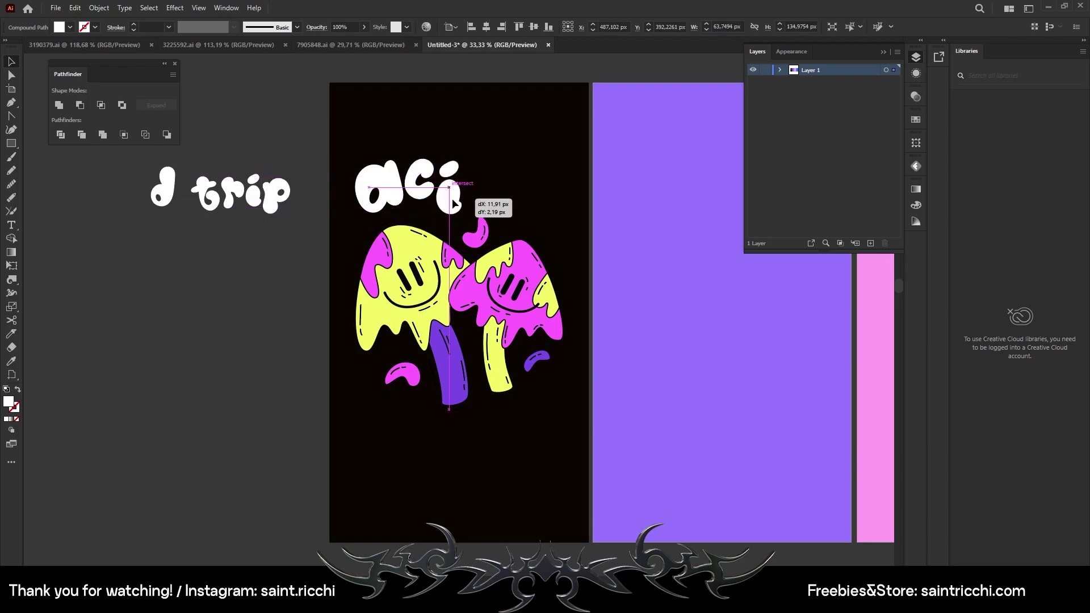
mouse_move(163, 188)
mouse_down()
mouse_move(483, 181)
mouse_move(508, 196)
mouse_up()
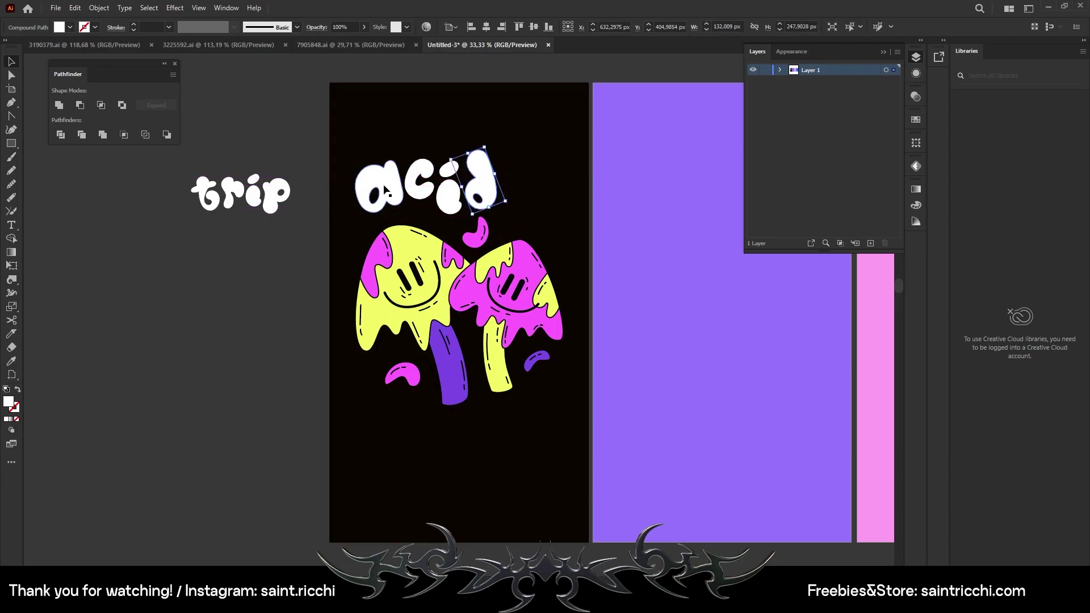
drag(384, 189, 522, 192)
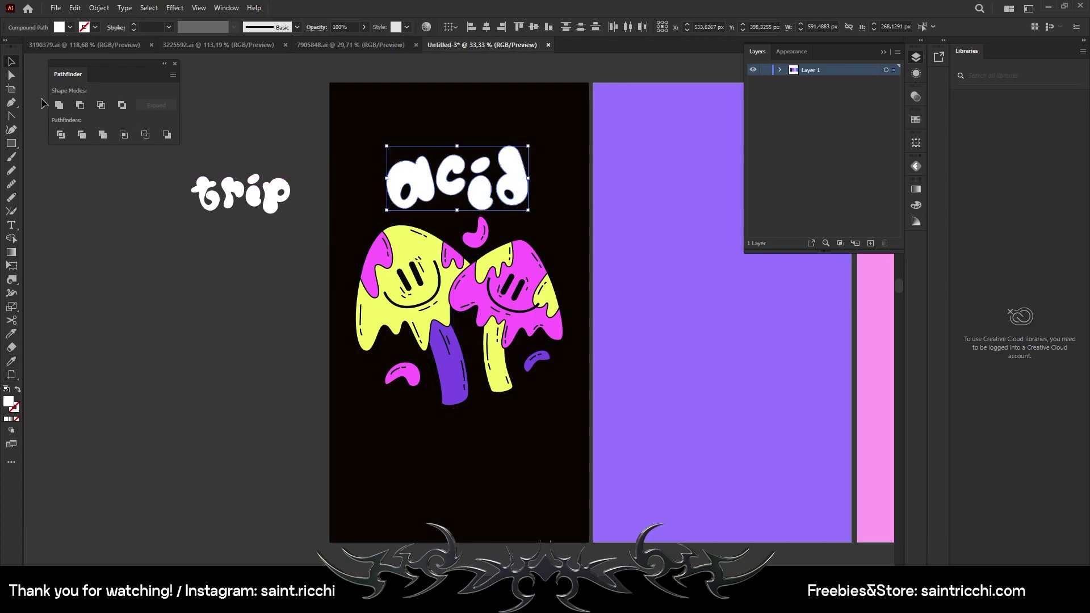
click(479, 265)
- Place the word 'trip' below the mushrooms and colour it yellow
key(v)
mouse_move(270, 211)
mouse_down()
mouse_move(512, 489)
mouse_move(509, 438)
mouse_up()
click(398, 267)
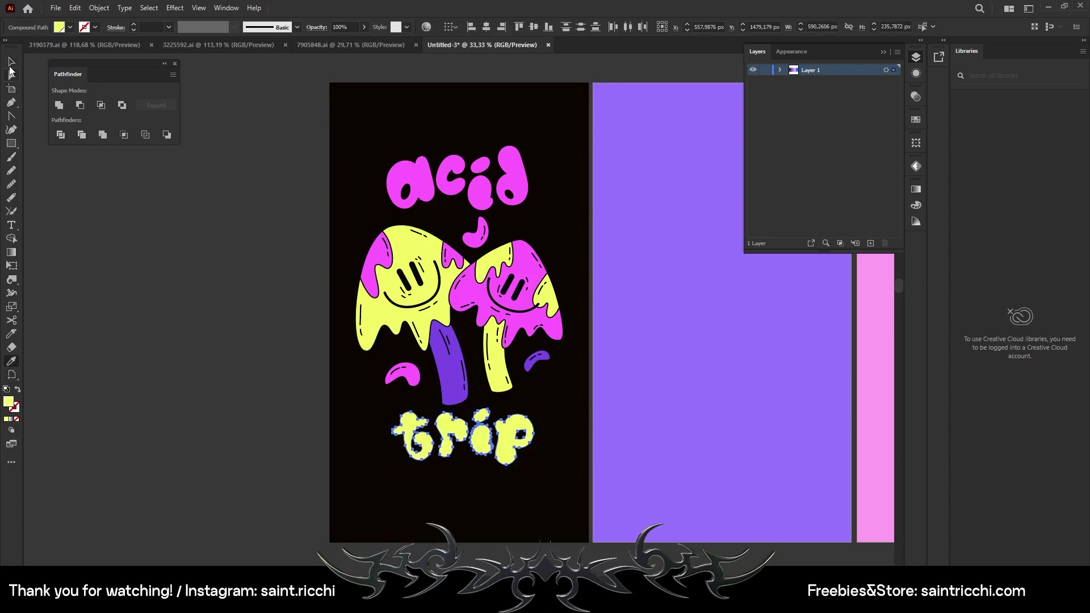
click(374, 45)
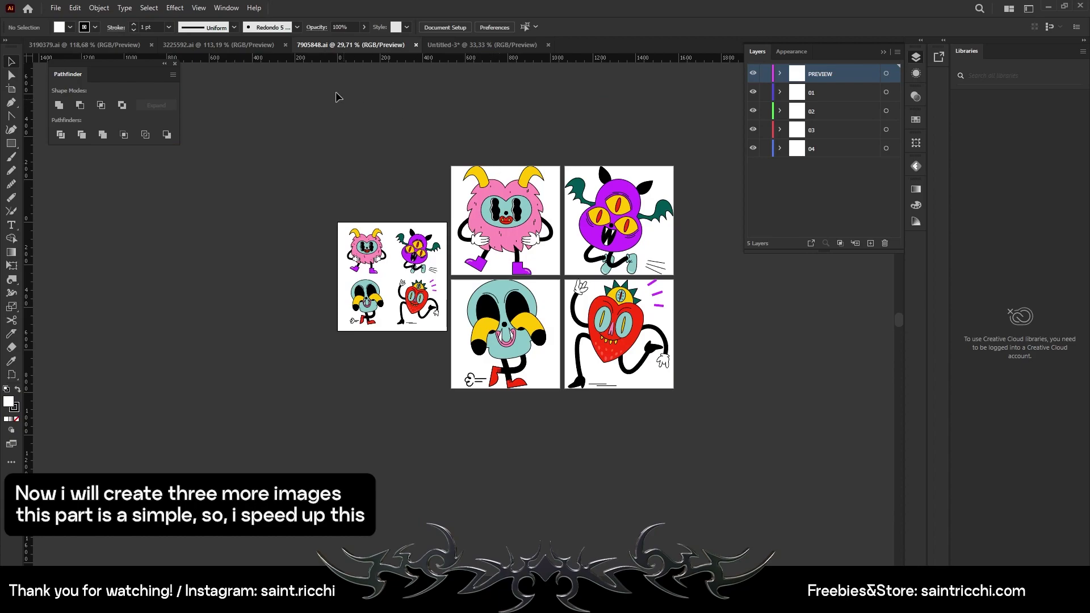
- Copy the three-eyed bat monster onto the second artboard, enlarged and centred
click(634, 204)
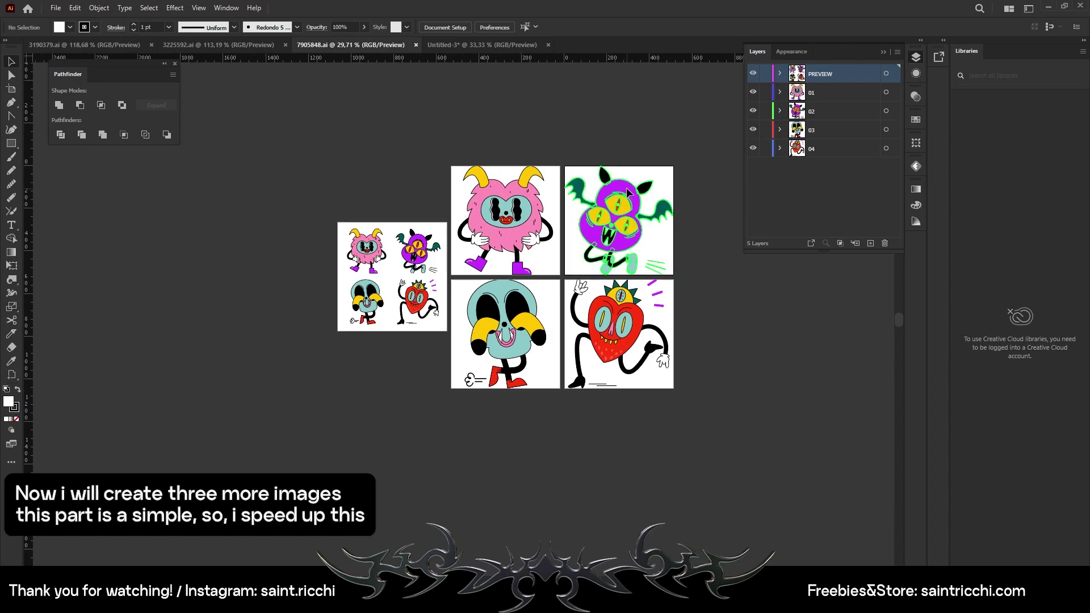
click(889, 113)
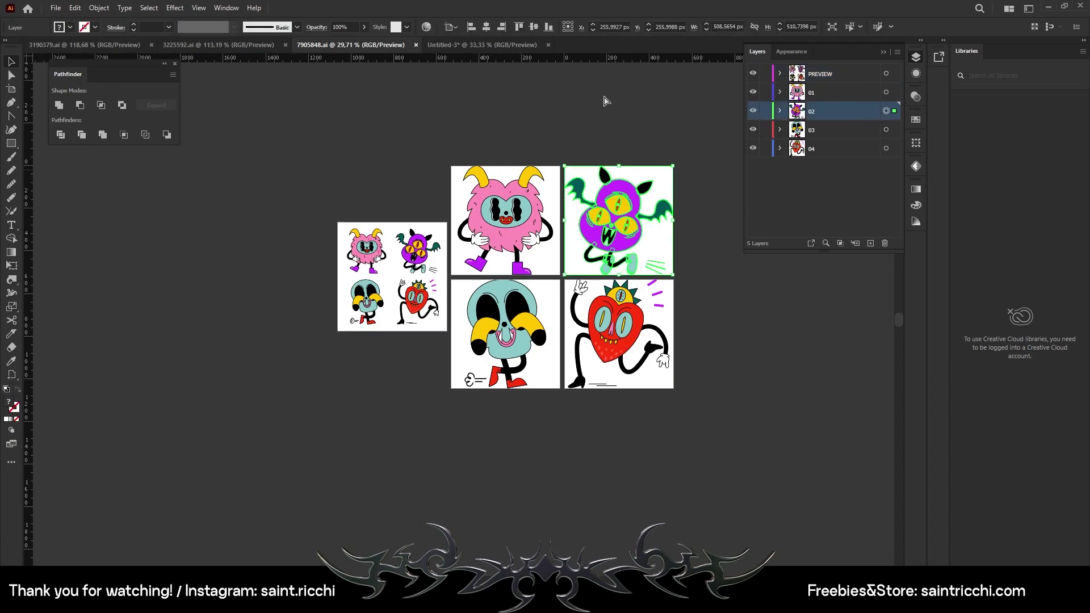
key(ctrl+c)
click(482, 45)
key(ctrl+v)
drag(436, 247, 374, 199)
drag(504, 264, 500, 267)
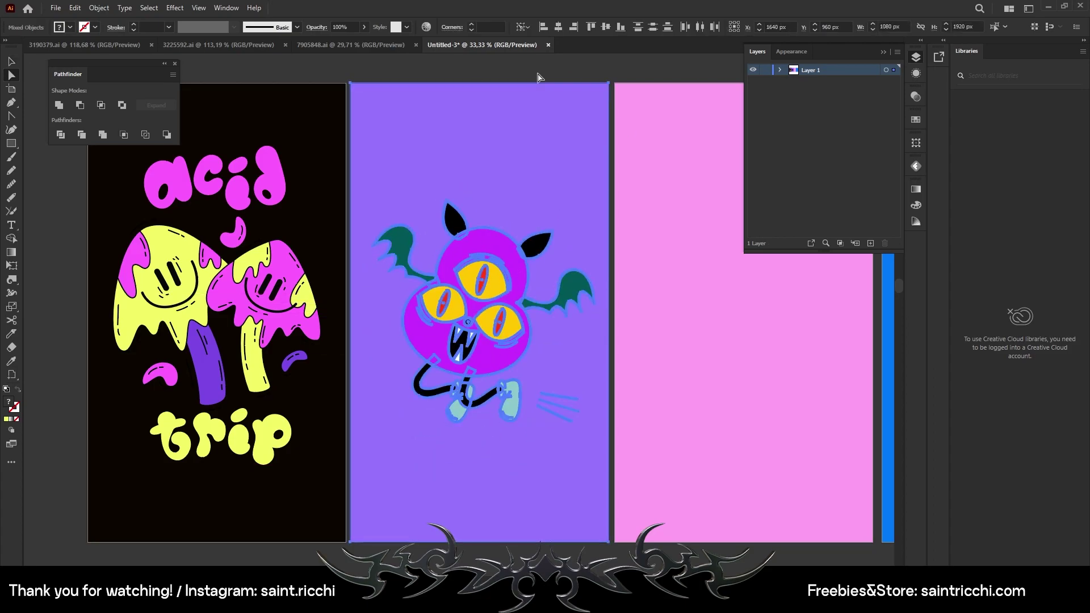
- Make the second background yellow and paste the enlarged octopus at the bottom of the pink artboard
shift+click(511, 488)
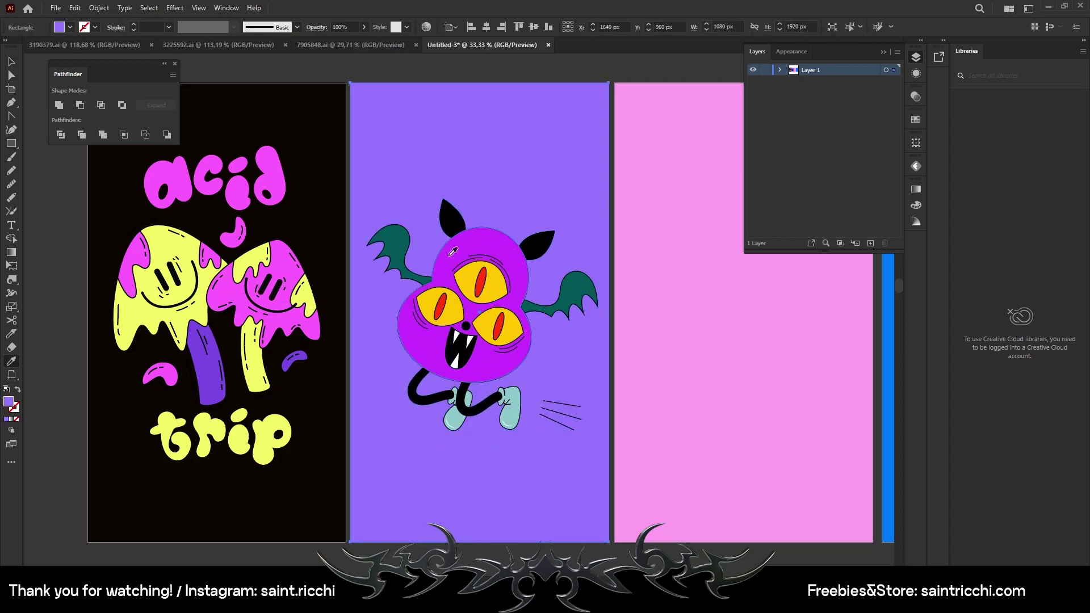
scroll(312, 66, right, 5)
key(ctrl+shift+Tab)
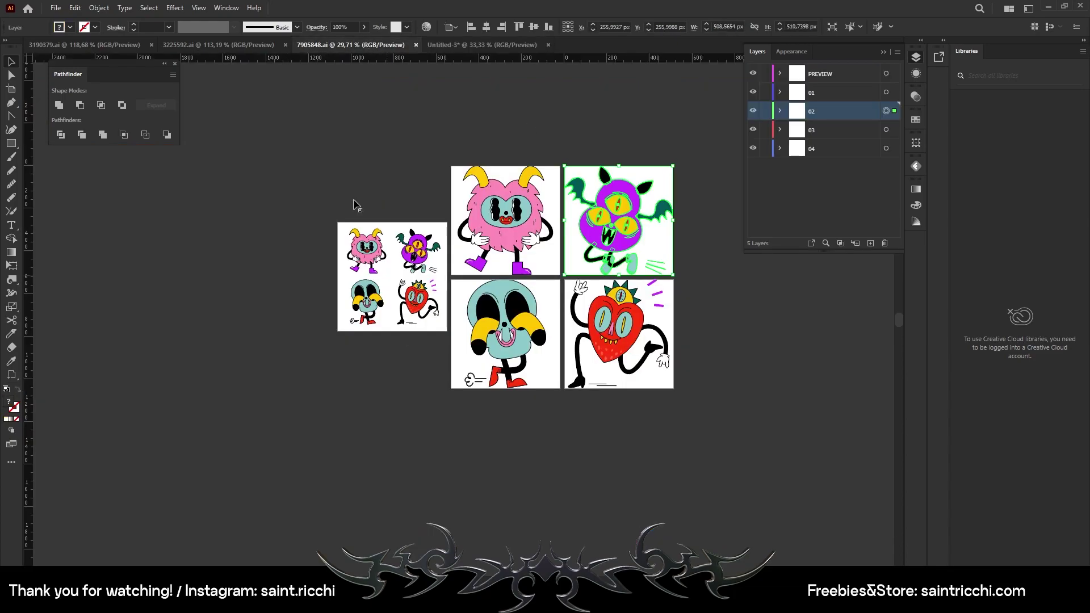
key(ctrl+shift+Tab)
key(ctrl+shift+Tab)
key(ctrl+Tab)
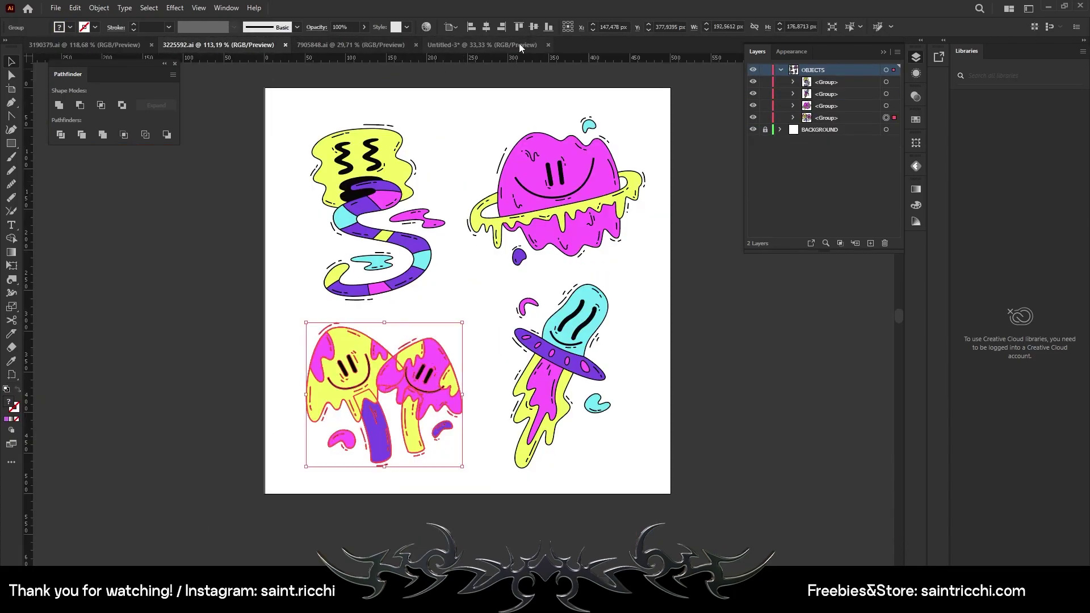
key(ctrl+Tab)
key(ctrl+Tab)
key(ctrl+v)
drag(499, 318, 509, 292)
- Fill the third artboard's background with a mint green sampled from the octopus
click(511, 227)
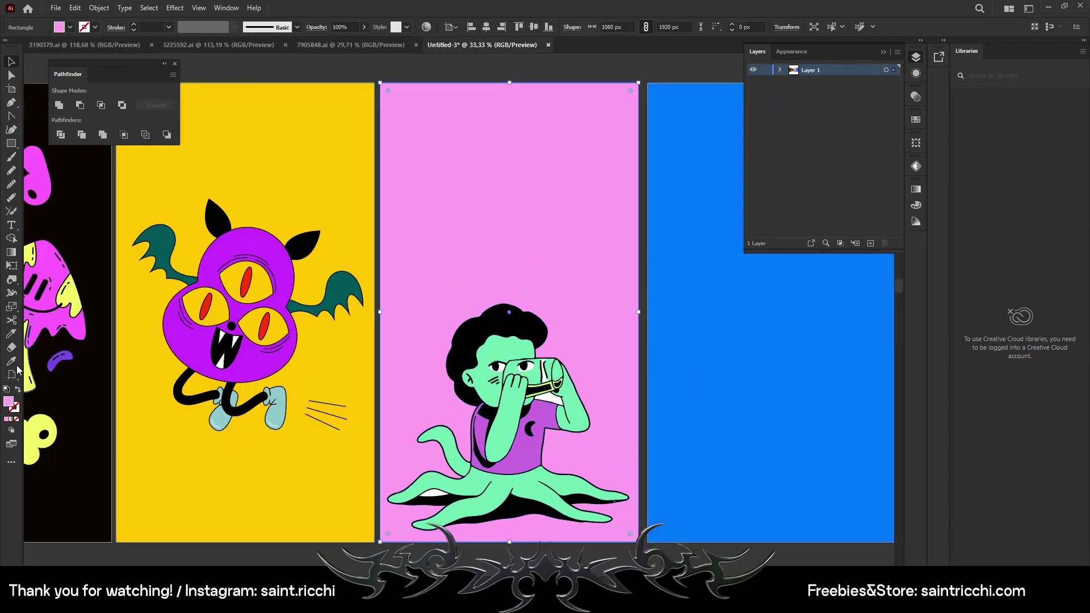
key(i)
click(480, 430)
double_click(9, 402)
click(871, 165)
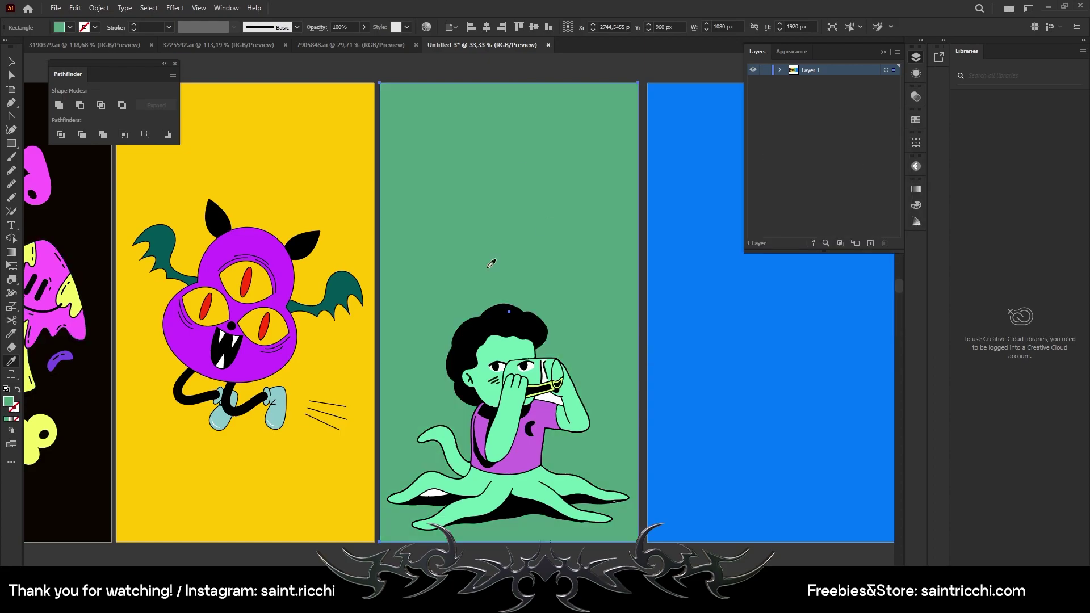
double_click(9, 402)
click(871, 164)
- Add a headline-size 'drink we!' text on the mint artboard
key(t)
click(438, 203)
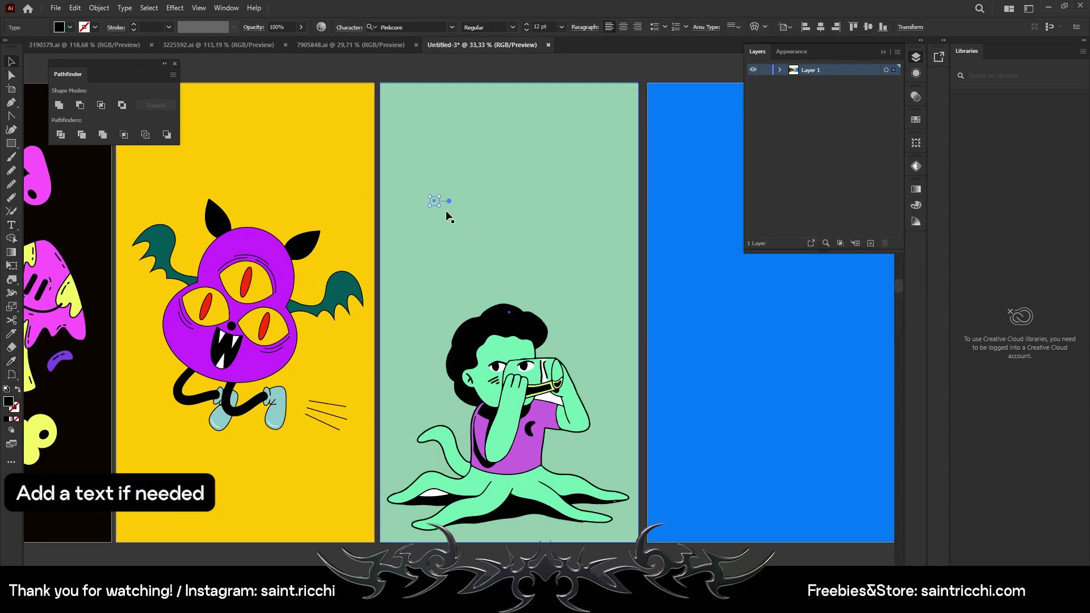
drag(513, 195, 606, 227)
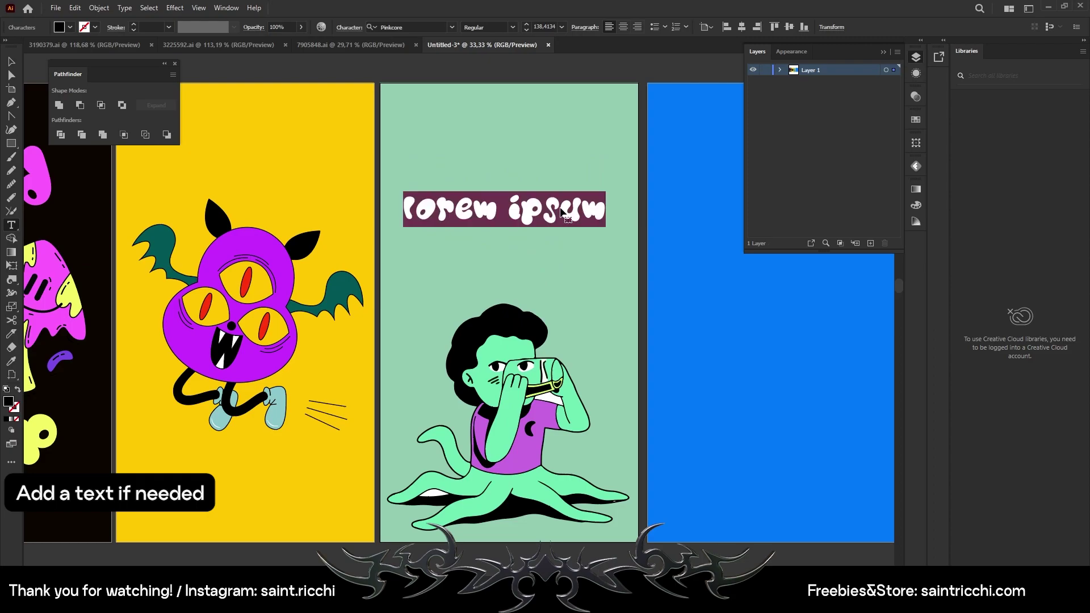
text(drink we!)
key(Escape)
drag(538, 217, 547, 218)
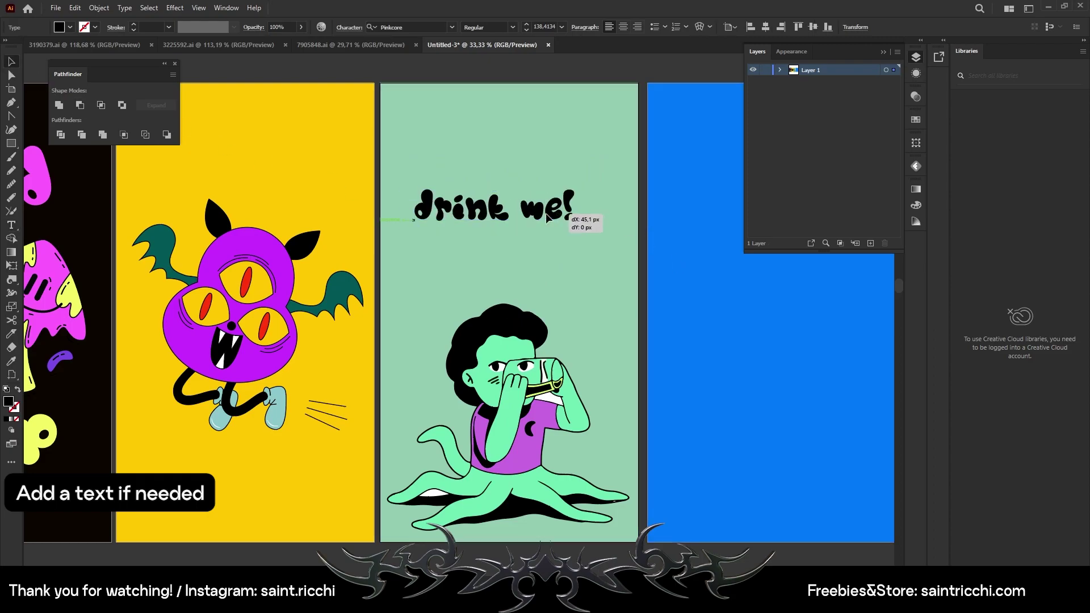
- Break the headline after 'drink', centre-align both lines and enlarge it to about 228 pt
click(532, 205)
key(Return)
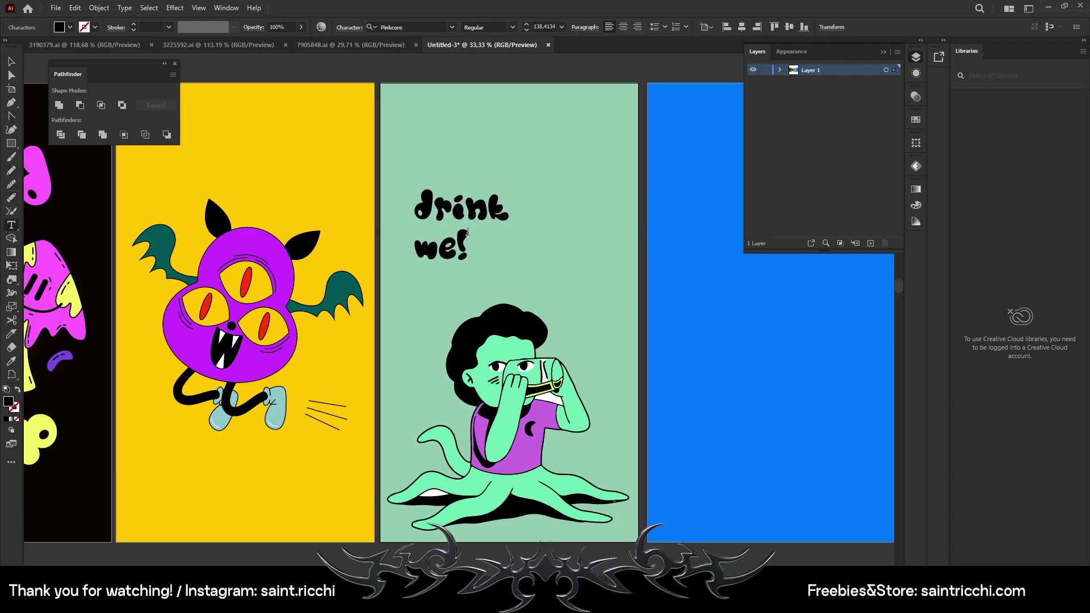
key(ctrl+a)
key(ctrl+shift+c)
click(9, 64)
drag(539, 259, 582, 307)
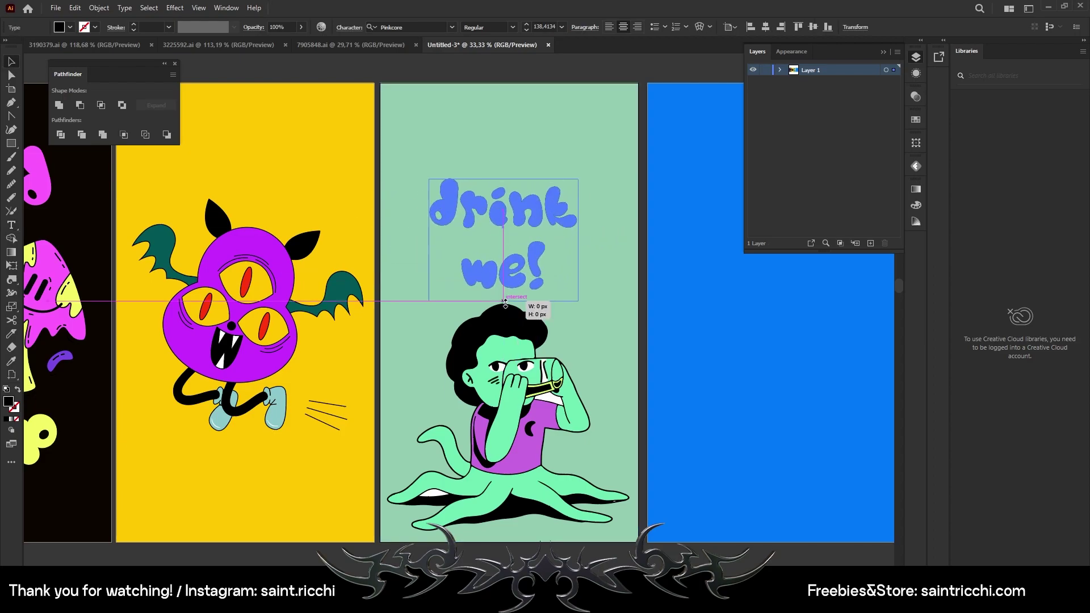
- Tighten the headline's line spacing and fill it purple
click(337, 26)
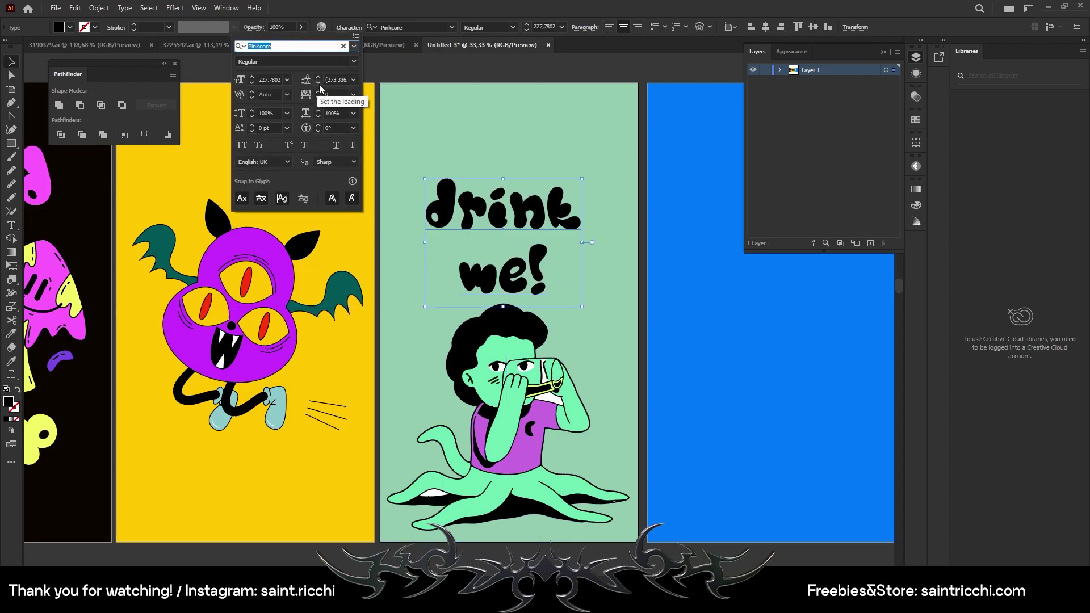
click(320, 84)
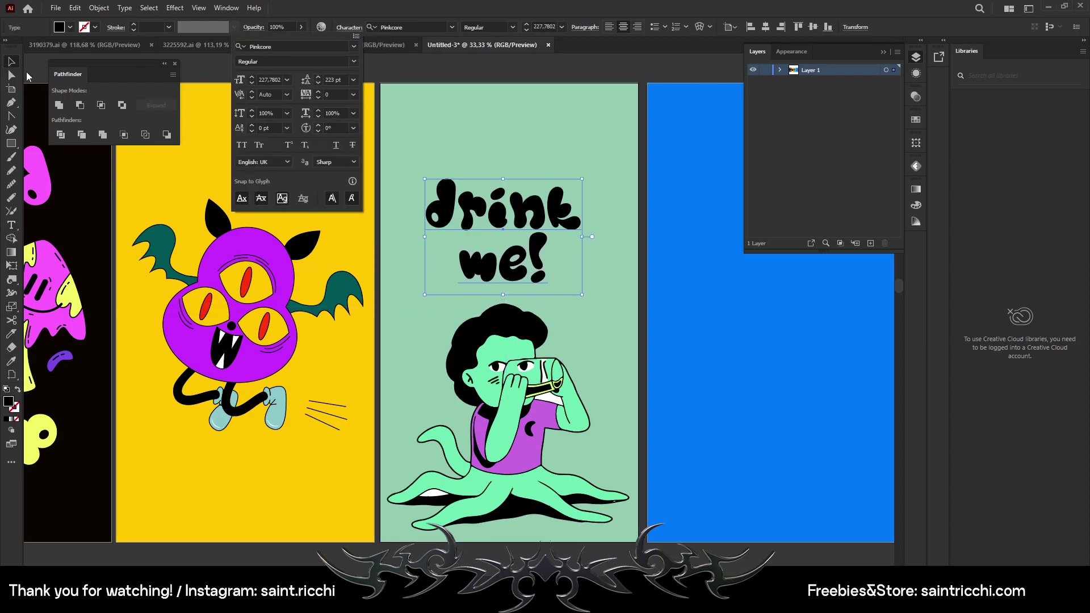
click(11, 361)
click(499, 448)
click(11, 62)
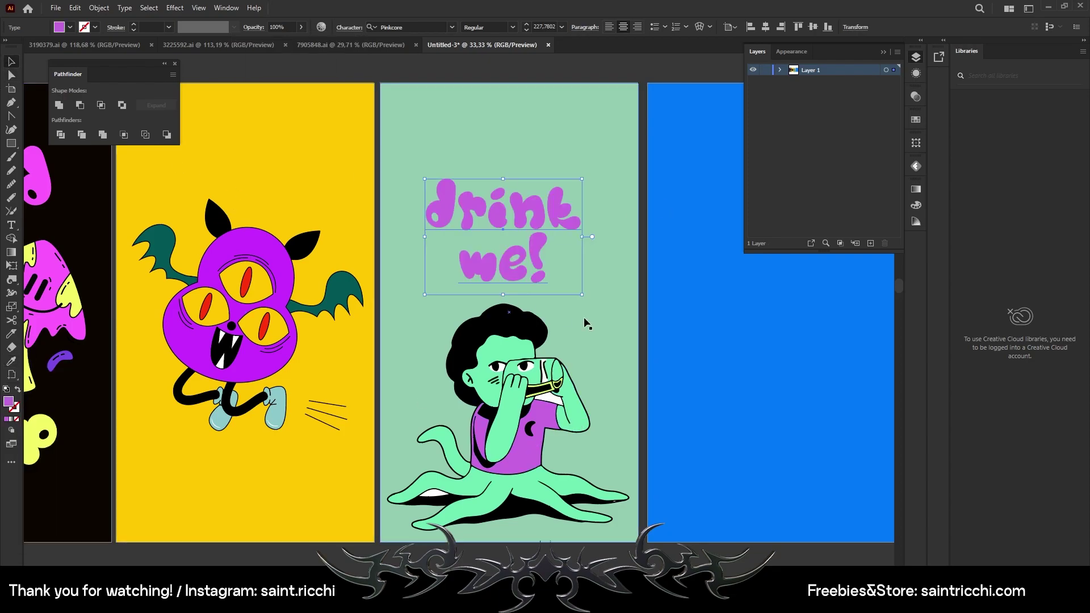
double_click(8, 401)
click(874, 160)
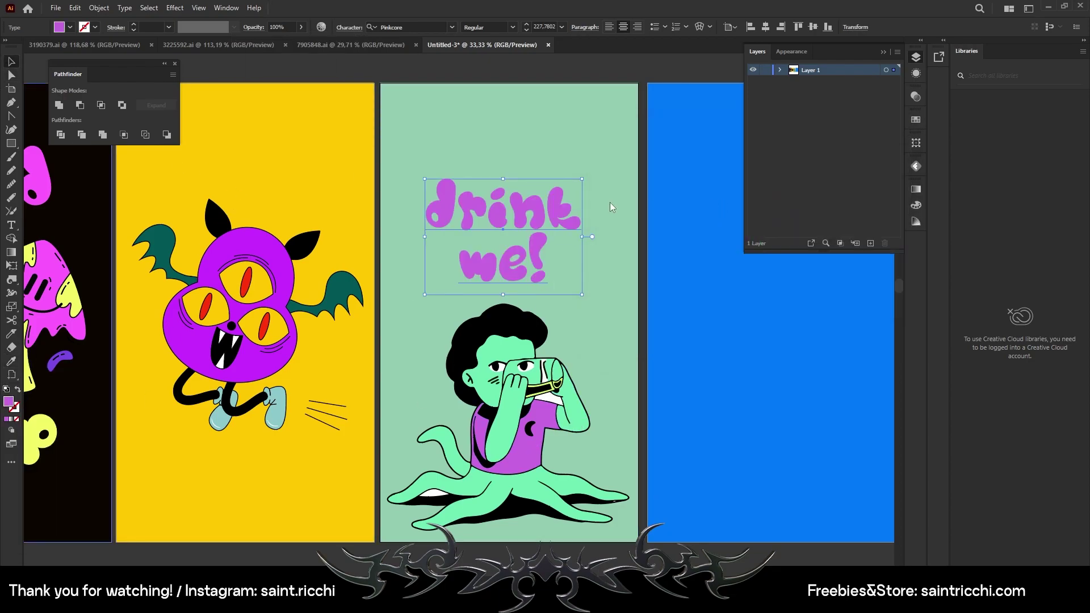
- Expand the headline into outlines and ungroup the letter shapes
click(99, 8)
click(113, 149)
key(Return)
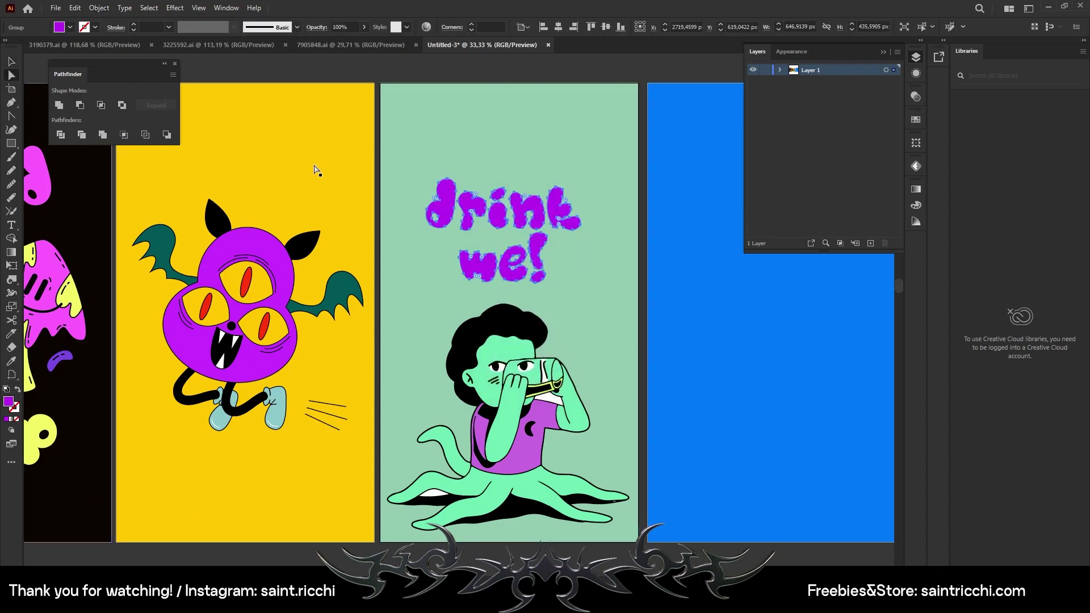
right_click(510, 257)
click(486, 267)
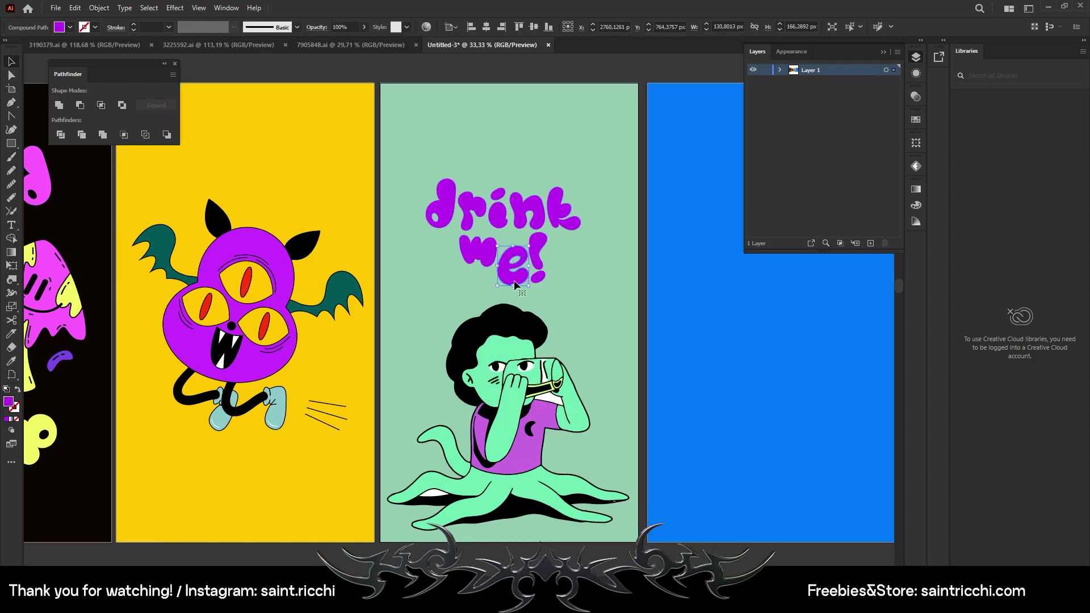
- Unite the headline letters into one shape with Pathfinder and enlarge it
click(571, 281)
click(533, 259)
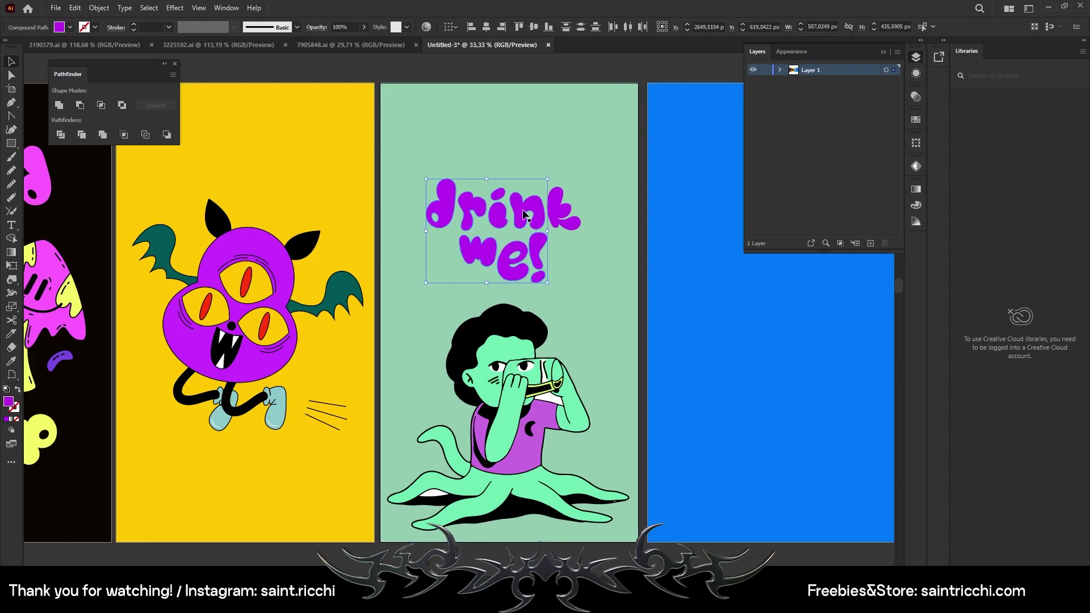
click(120, 138)
drag(580, 282, 598, 291)
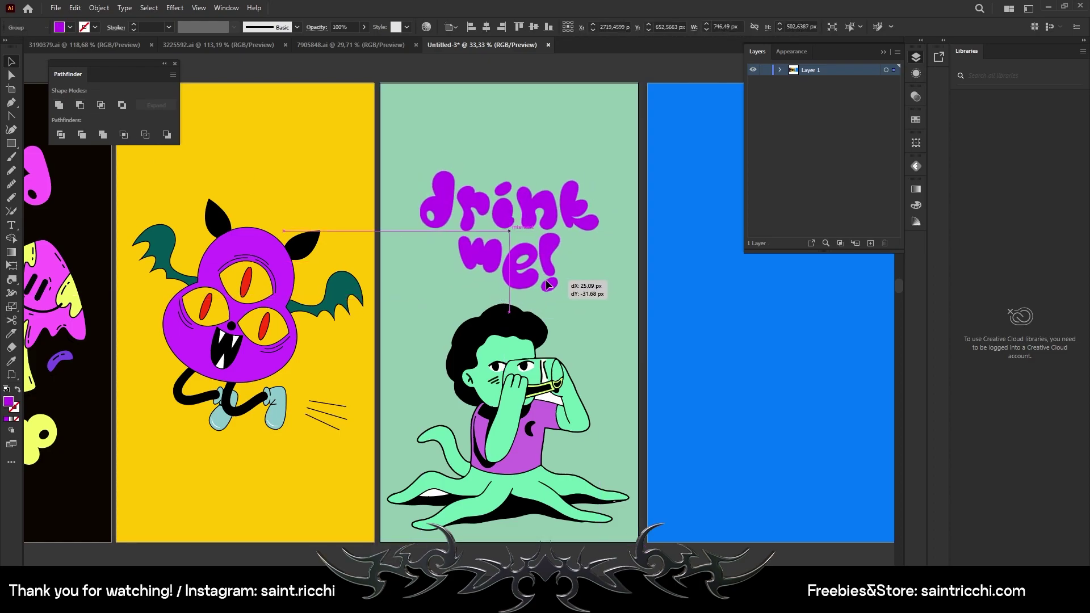
click(792, 51)
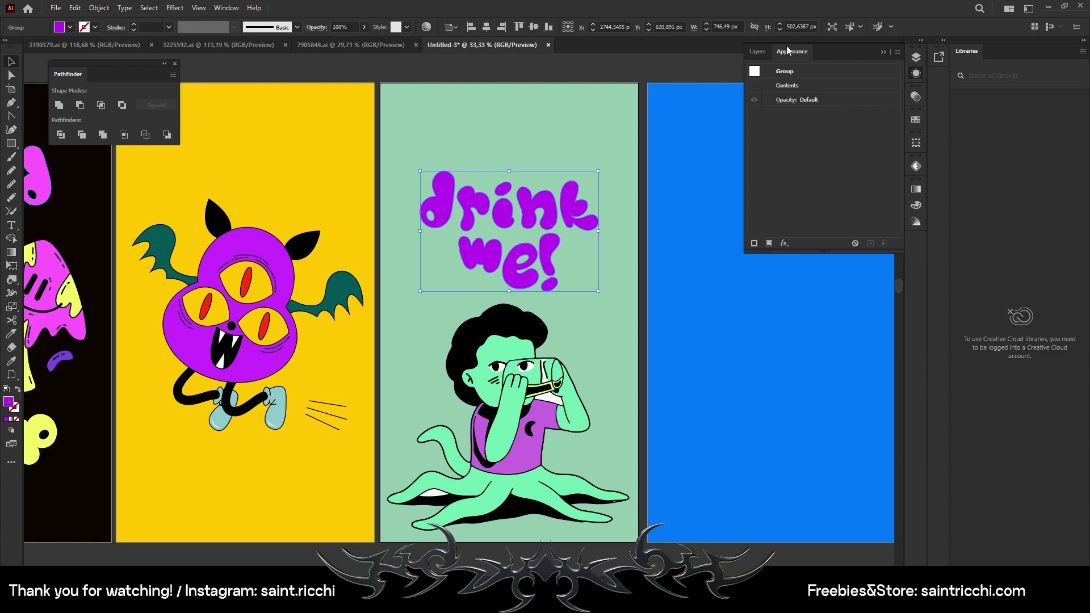
- Add a 10 pt stroke with a 23 px Round-joined Offset Path effect
click(755, 243)
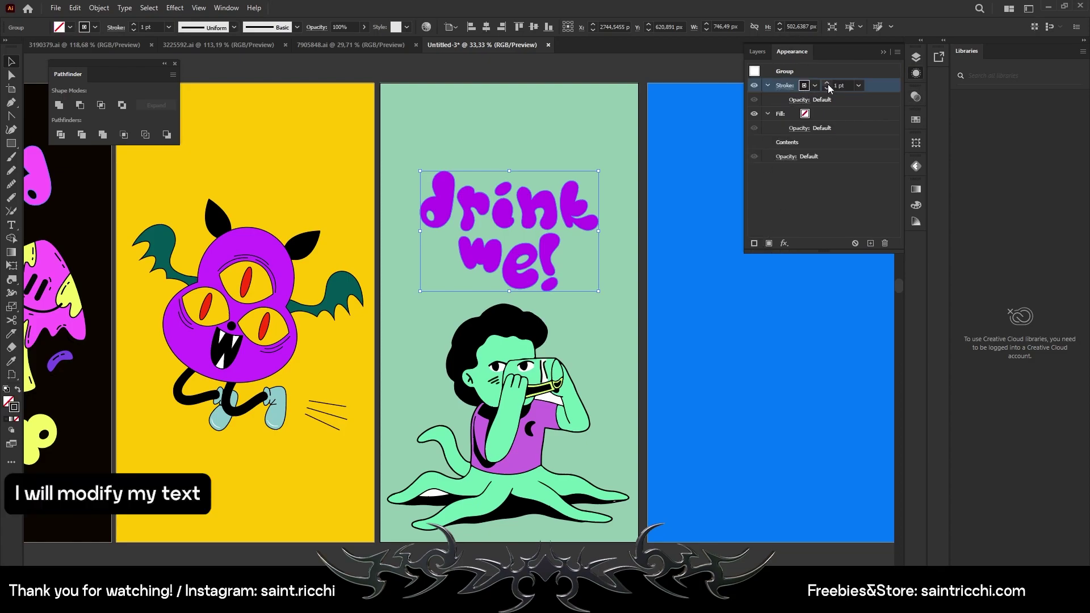
click(827, 84)
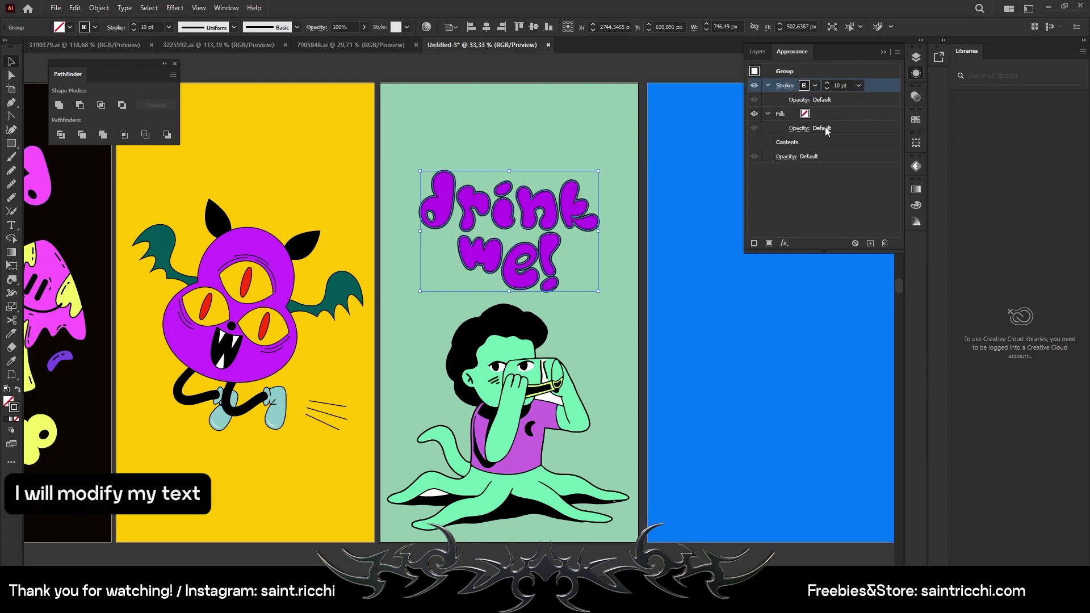
click(783, 243)
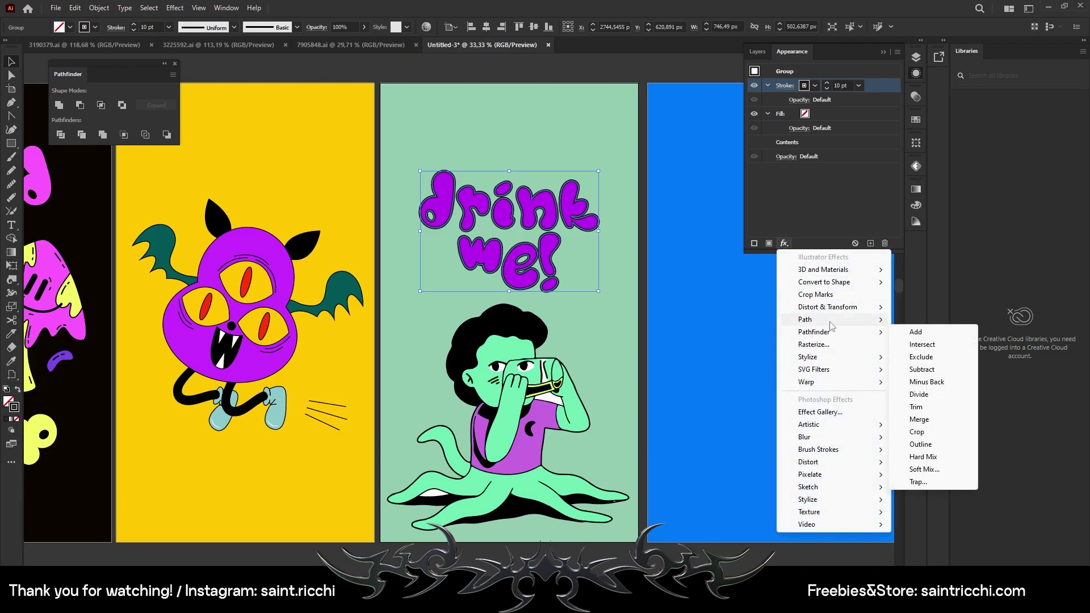
mouse_move(818, 320)
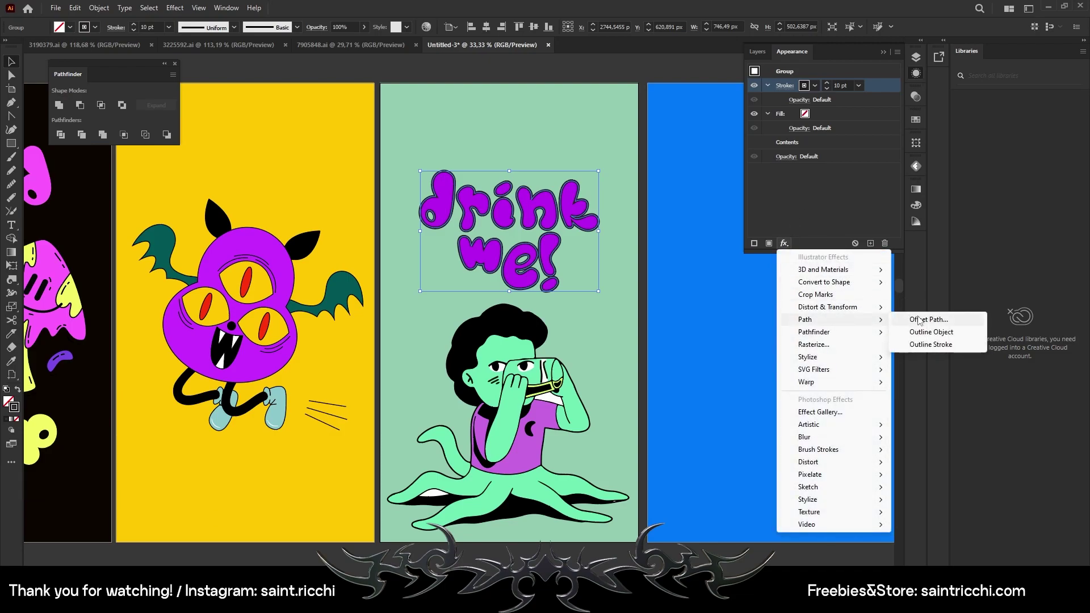
click(909, 319)
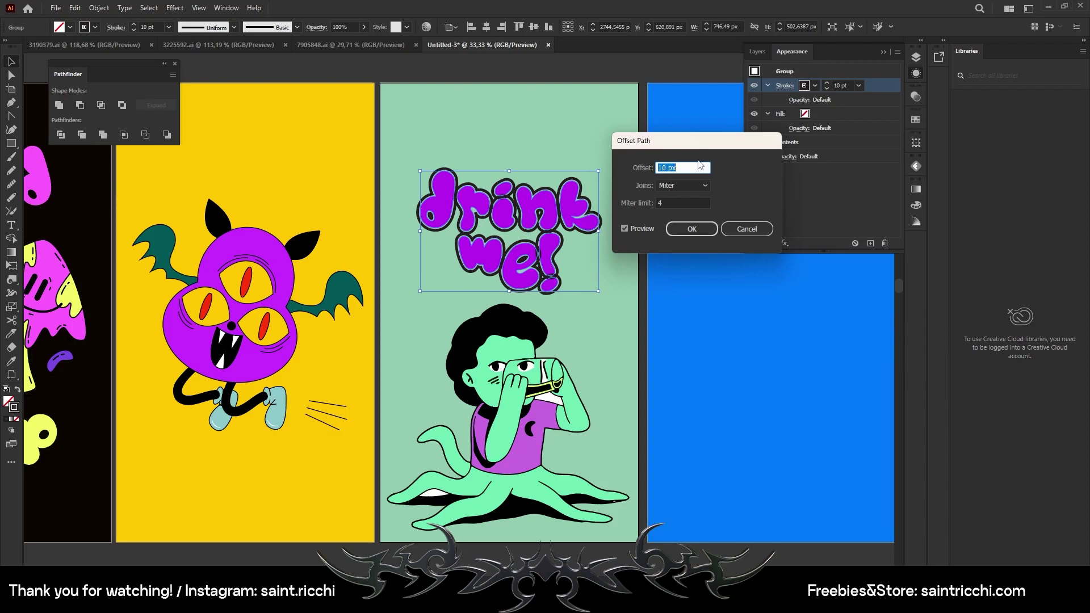
key(Tab)
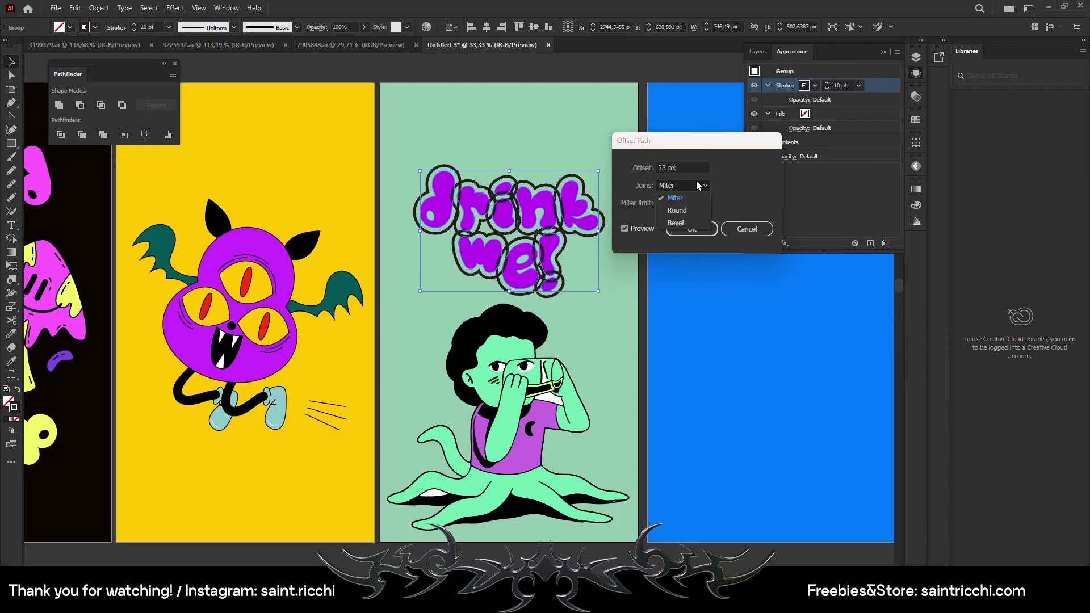
click(688, 211)
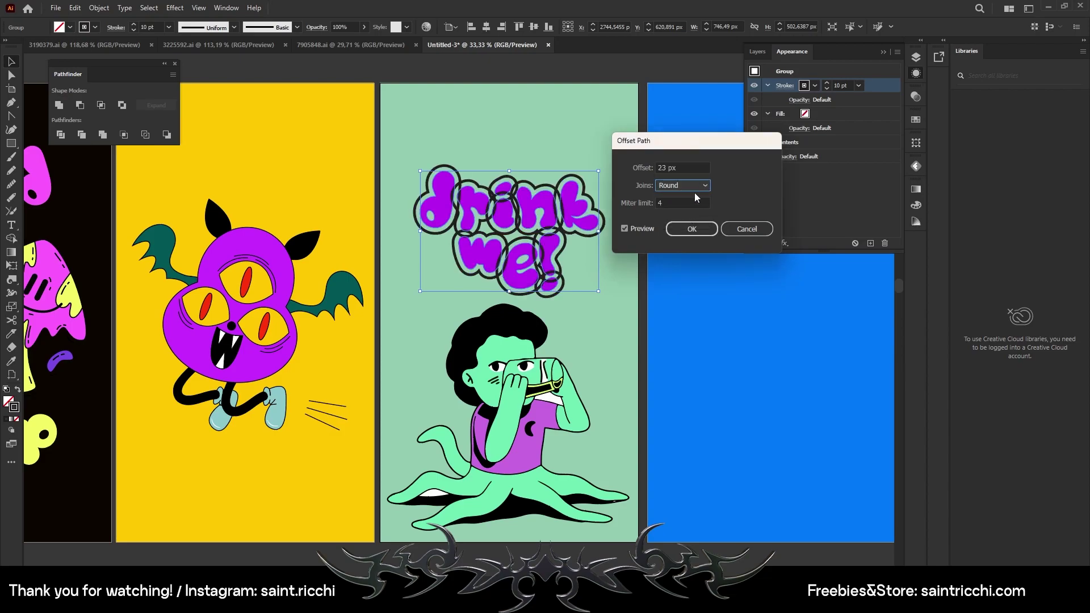
click(690, 229)
- Apply Pathfinder Add to the offset stroke and make it white
click(784, 244)
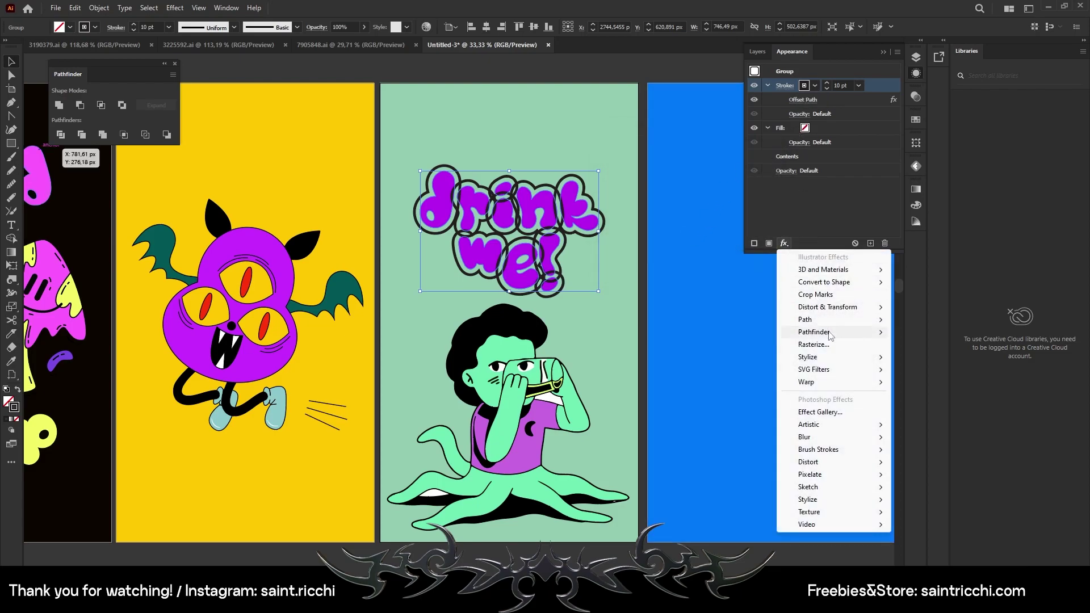
mouse_move(814, 332)
click(904, 333)
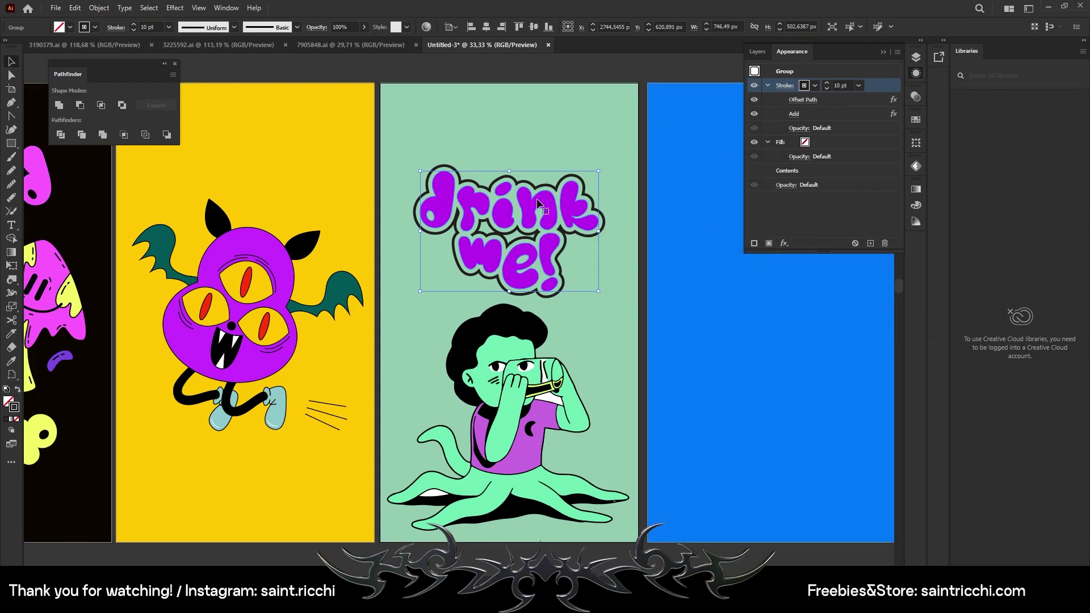
click(804, 86)
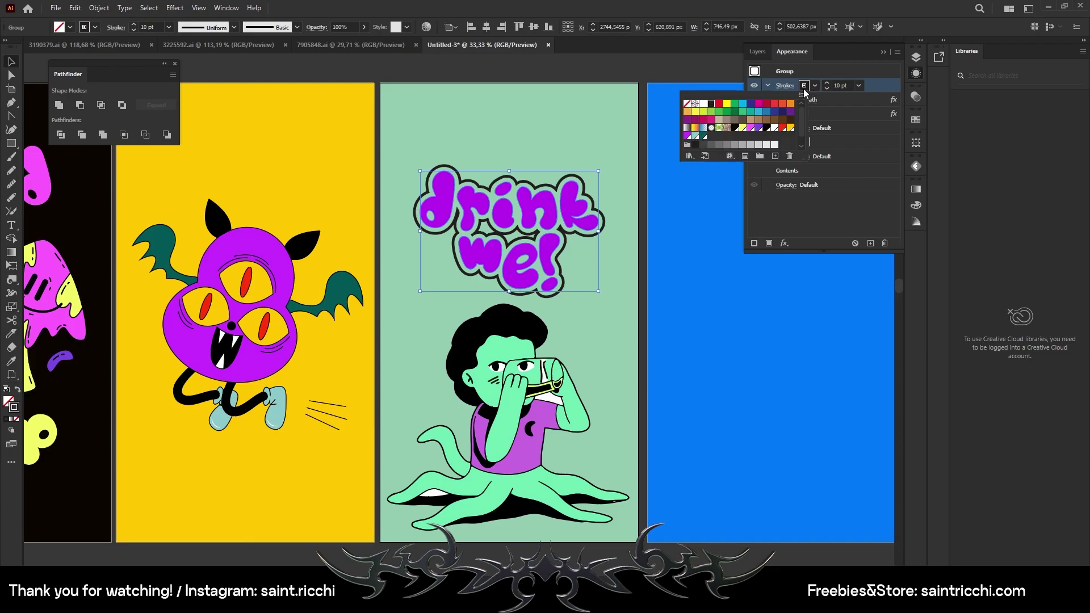
click(774, 146)
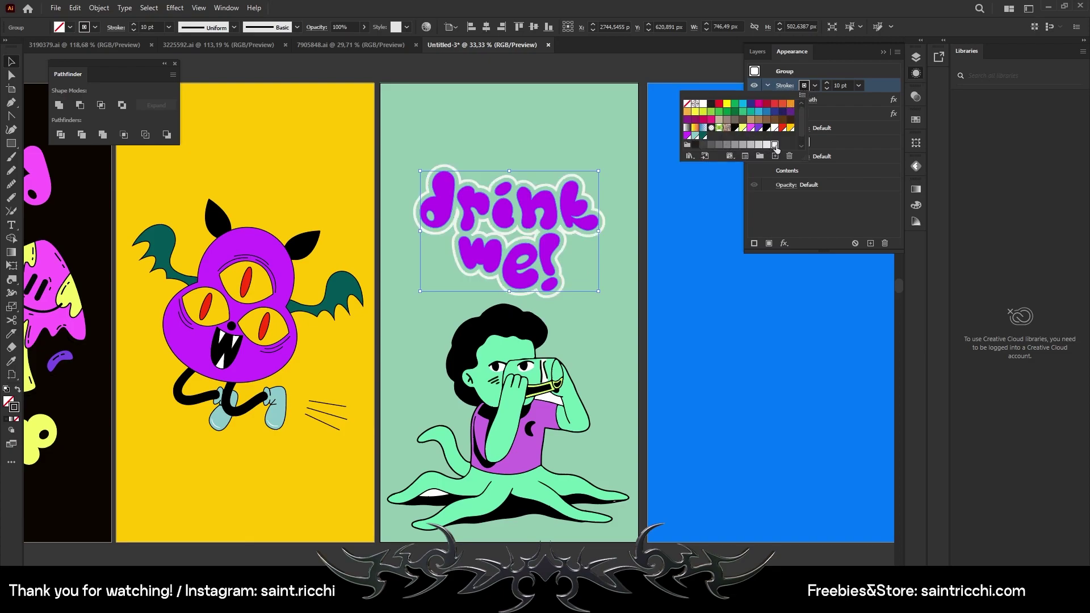
click(143, 131)
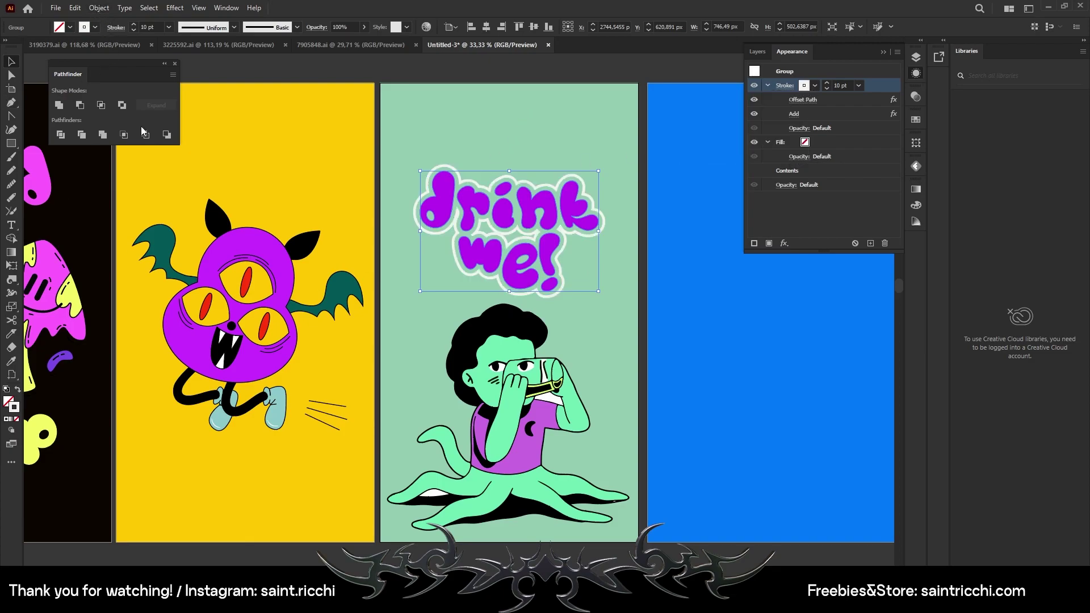
- Expand the lettering's appearance and inspect the outline's anchor points and stroke options
click(100, 8)
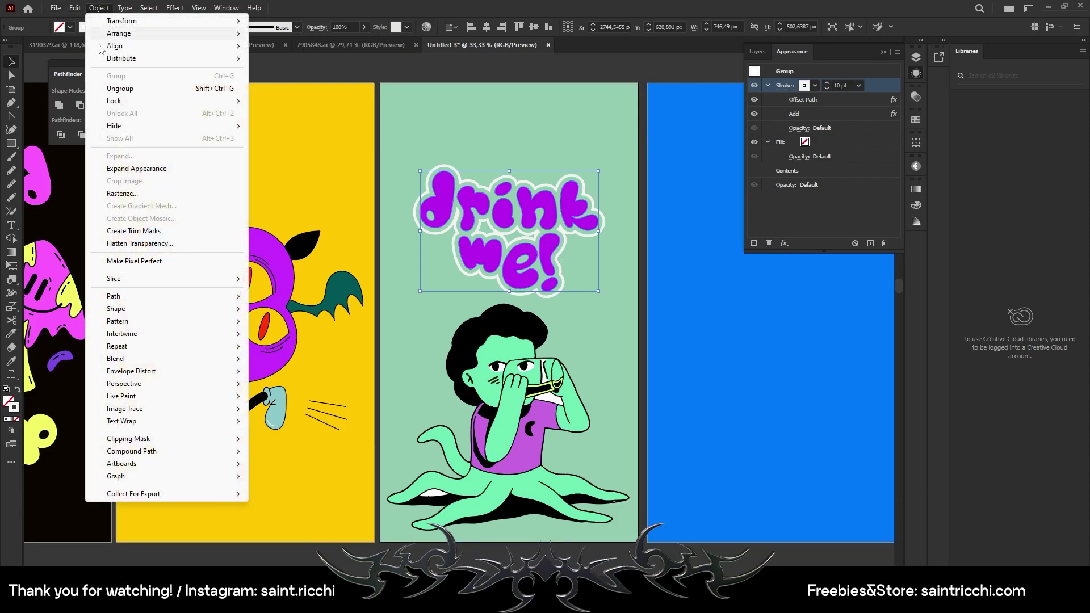
click(137, 169)
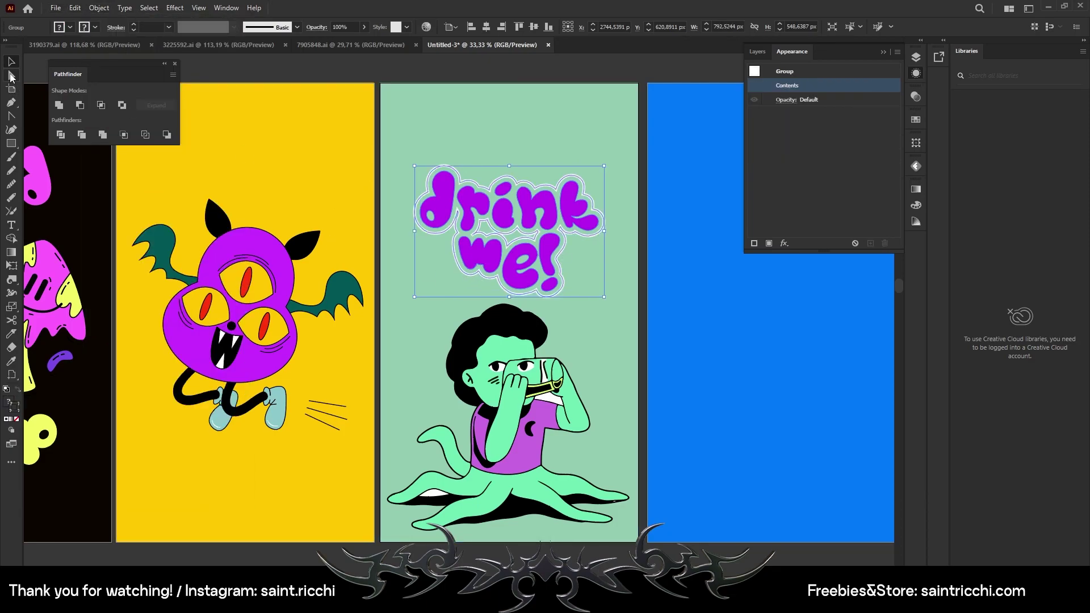
click(486, 236)
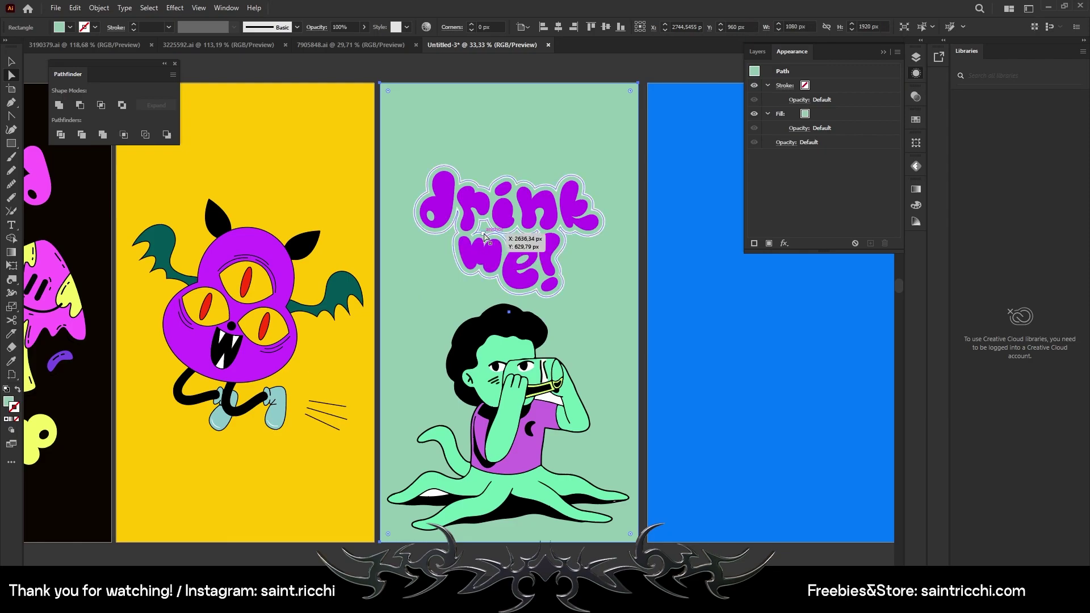
click(485, 233)
key(Return)
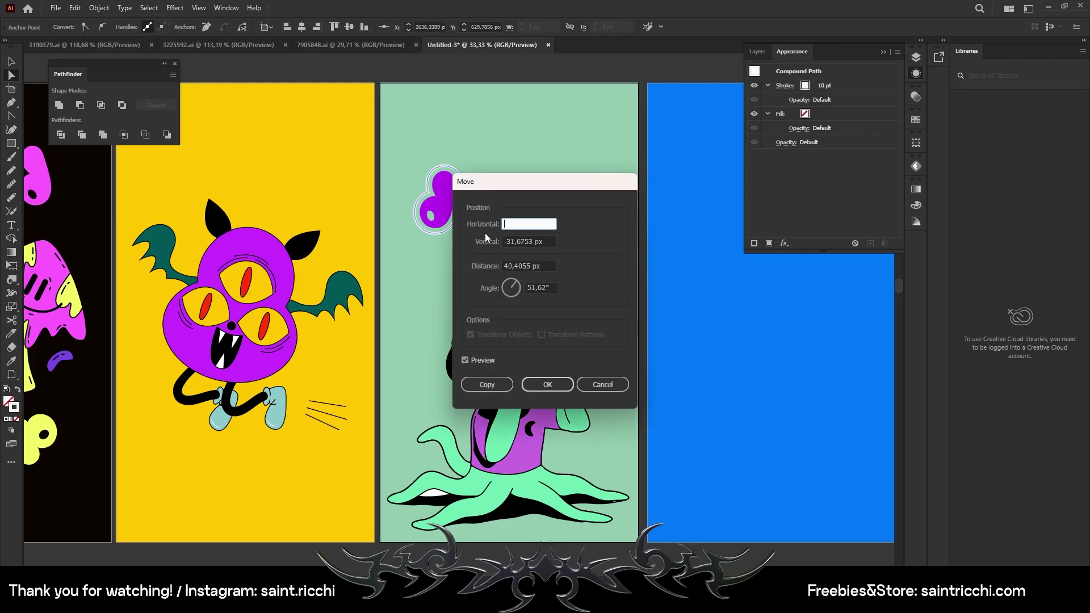
click(609, 386)
key(ctrl+shift+a)
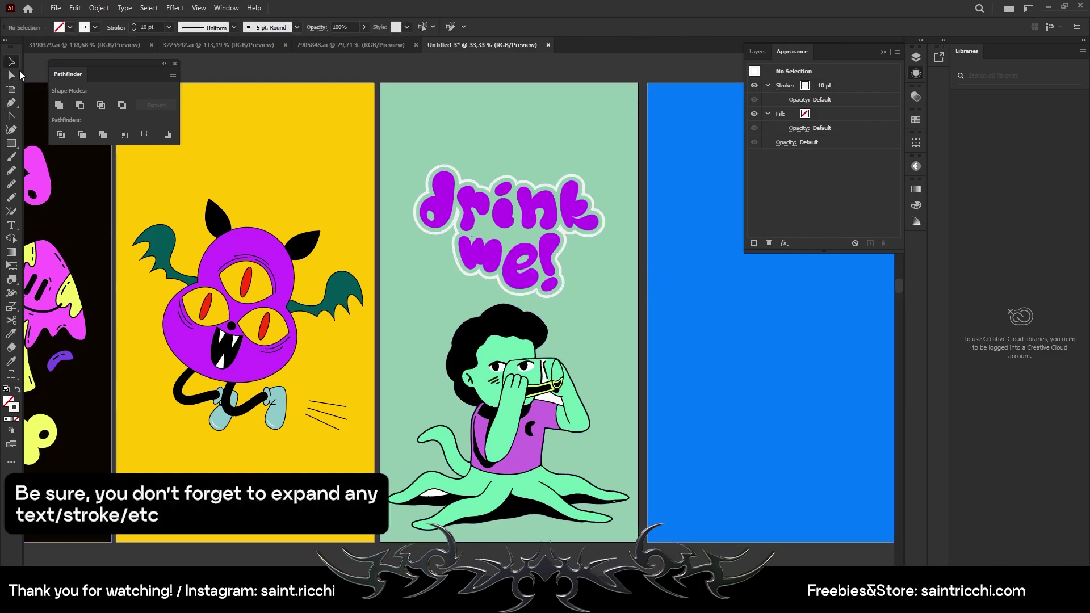
click(785, 86)
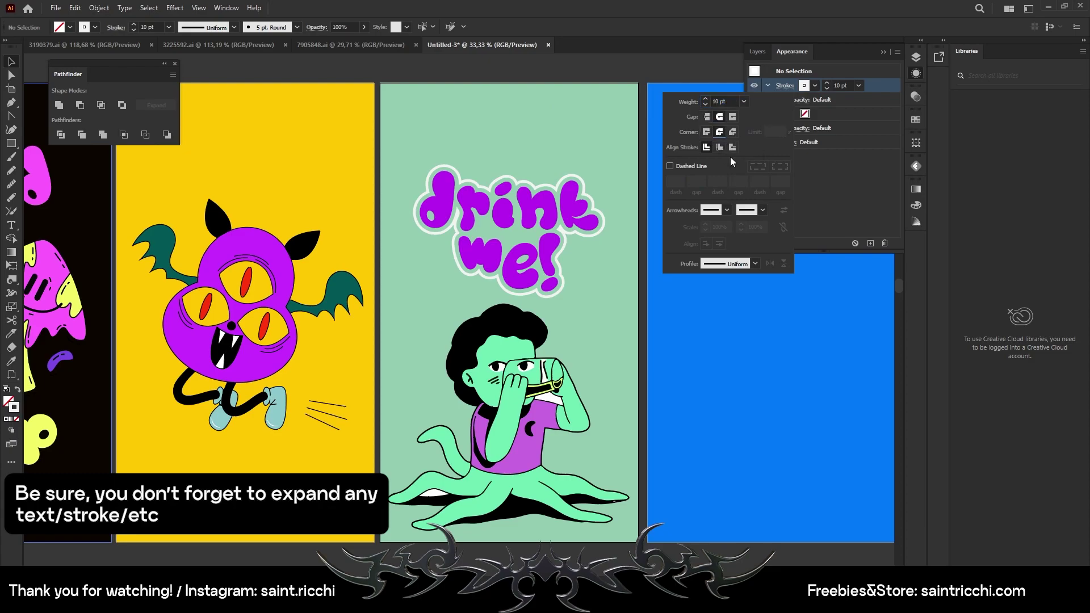
- Expand the outline compound path's fill and stroke into shapes and deselect
click(11, 75)
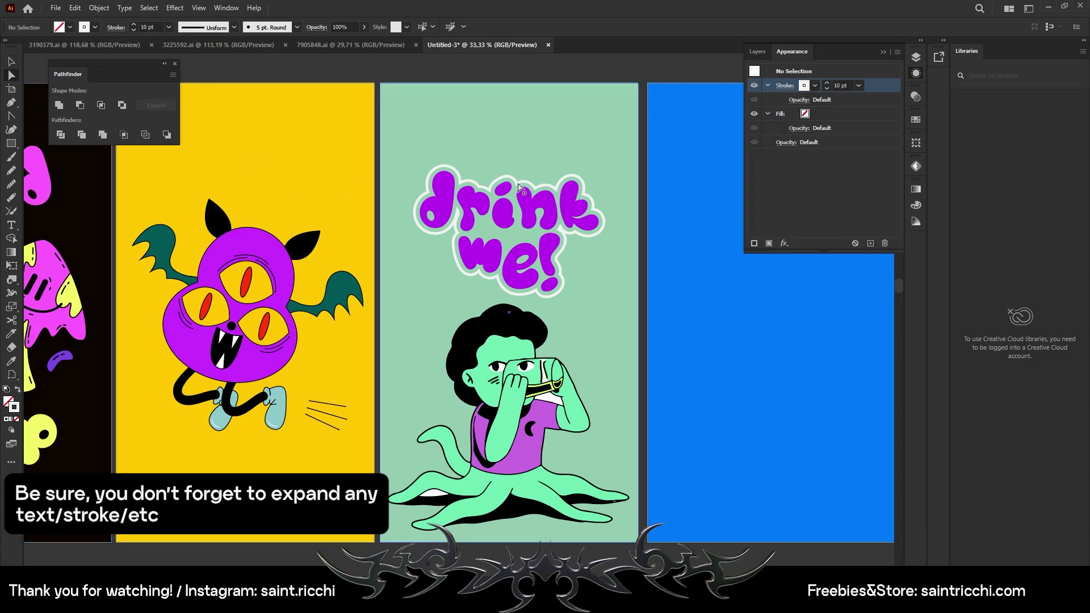
click(419, 213)
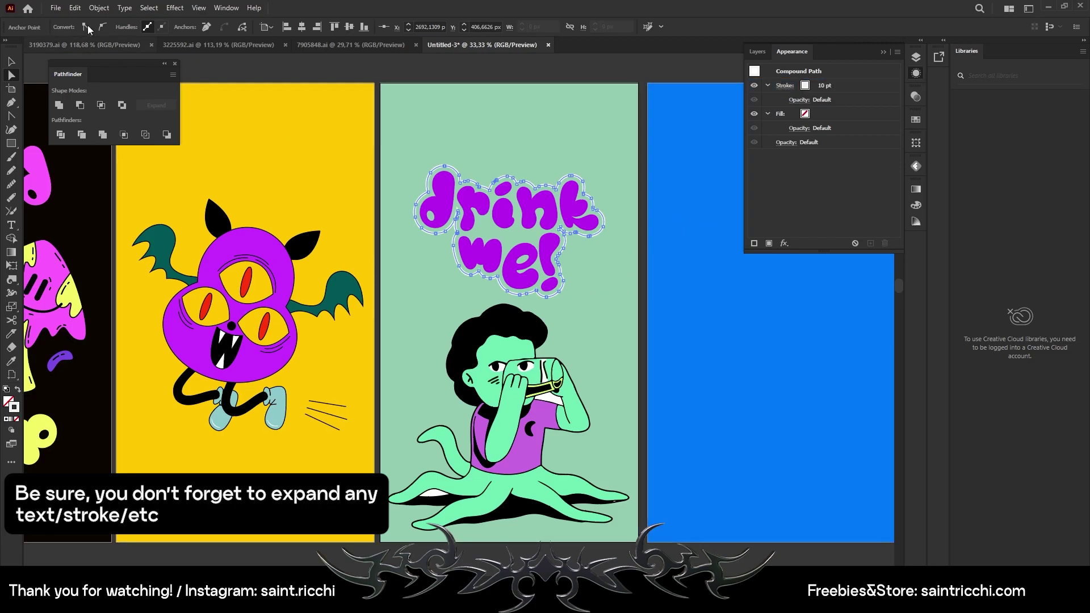
click(98, 8)
click(119, 156)
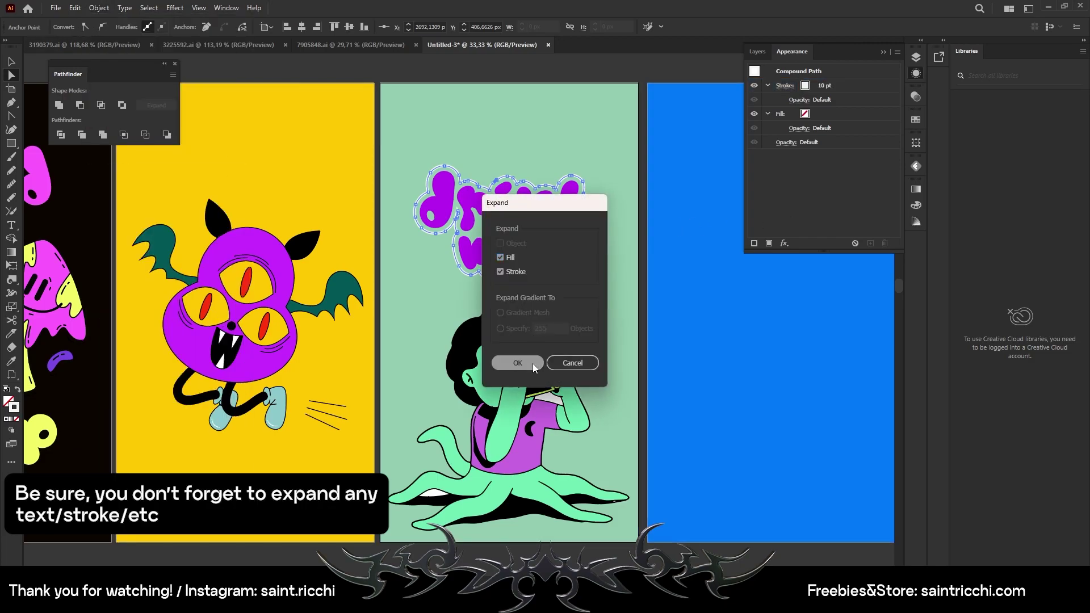
click(517, 363)
key(v)
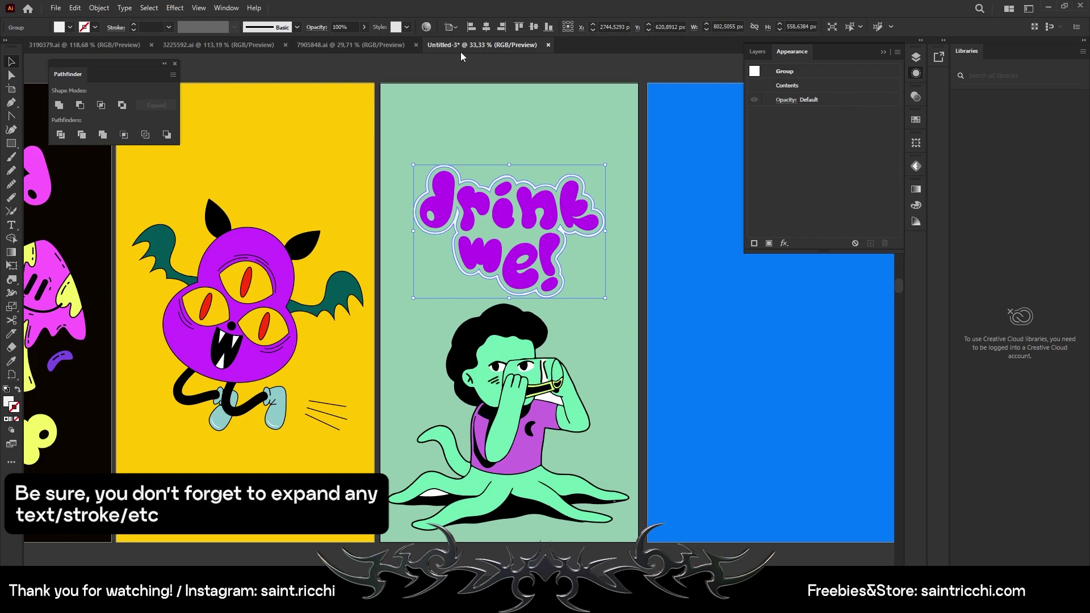
click(616, 359)
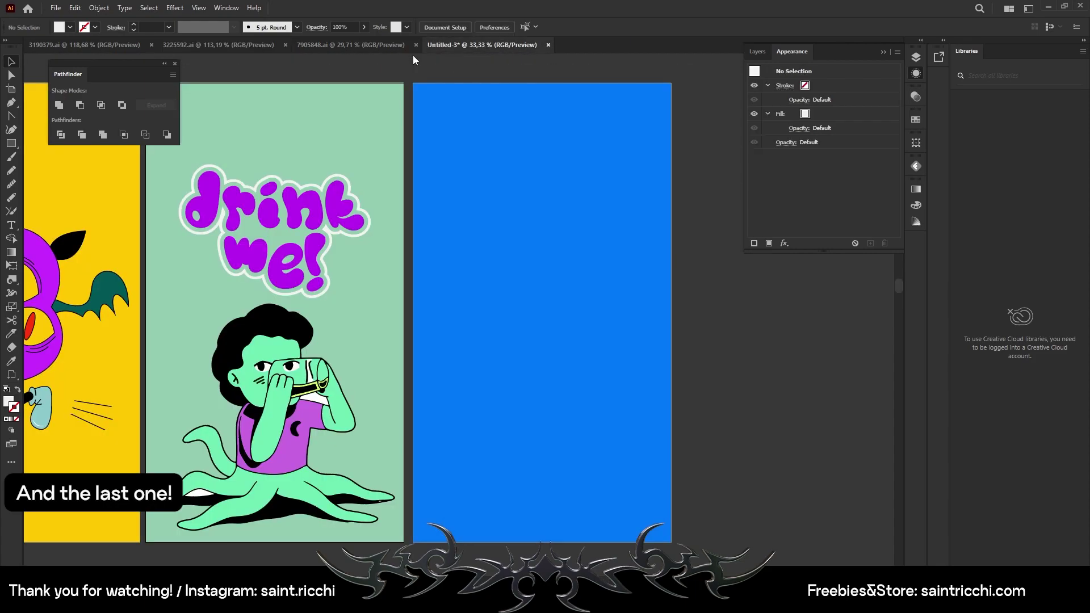
- Place the rocket character on the blue artboard, raised slightly and stretched a little taller
drag(414, 56, 551, 357)
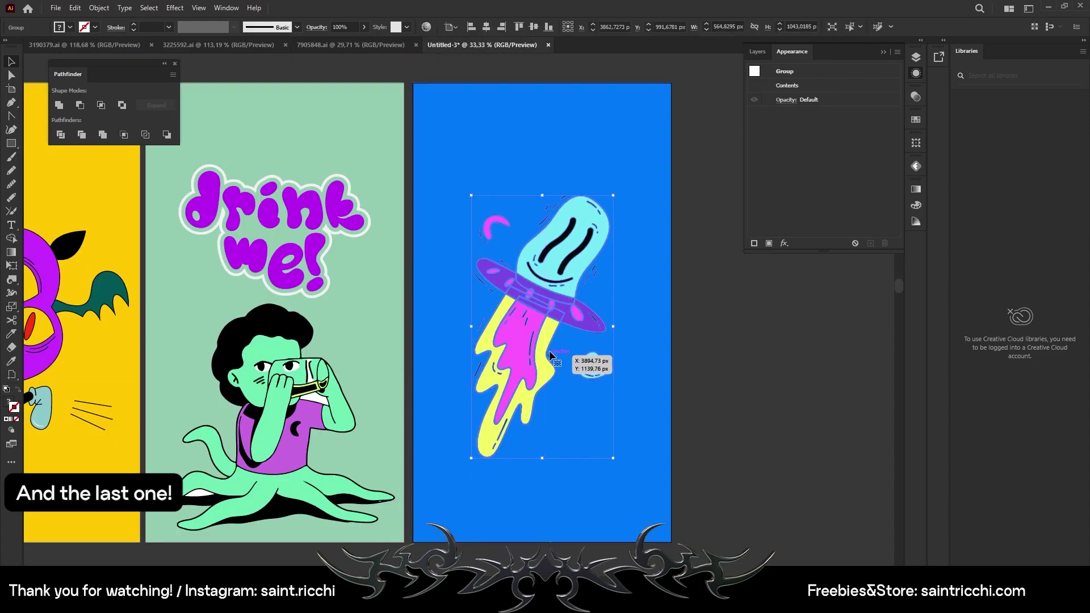
drag(551, 356, 550, 281)
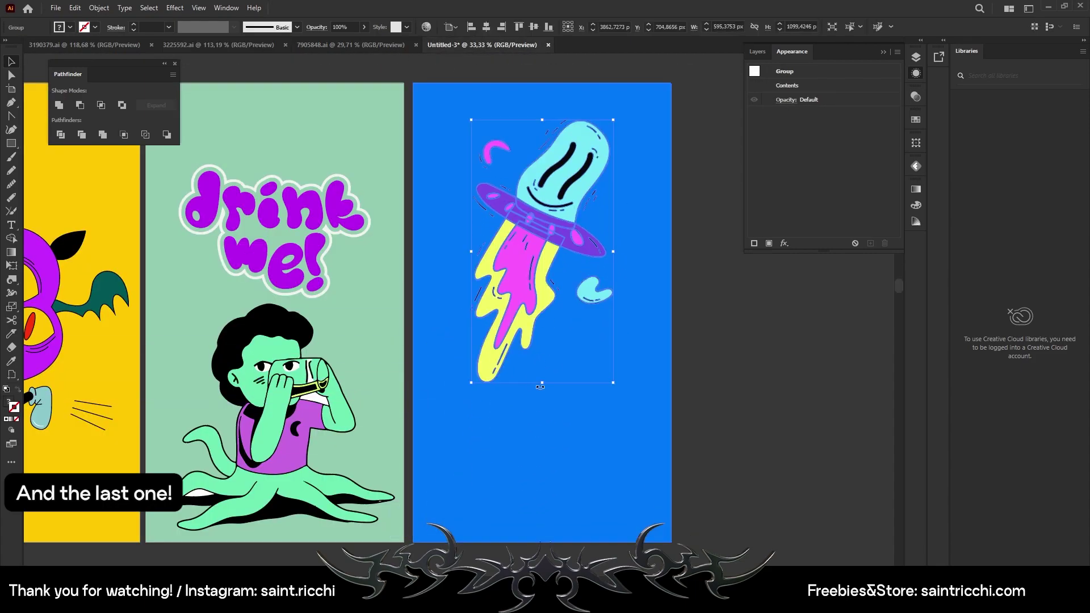
drag(540, 387, 540, 394)
click(764, 317)
- Add two-line text ending in 'together' below the rocket and tighten its line spacing
click(11, 225)
click(483, 443)
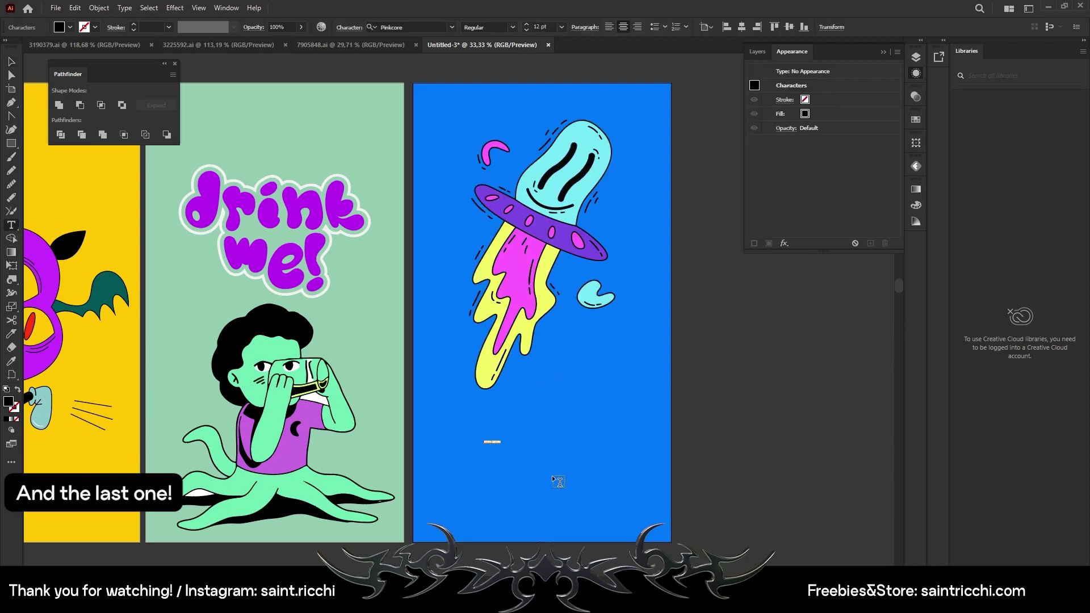
text(together)
key(Escape)
click(349, 26)
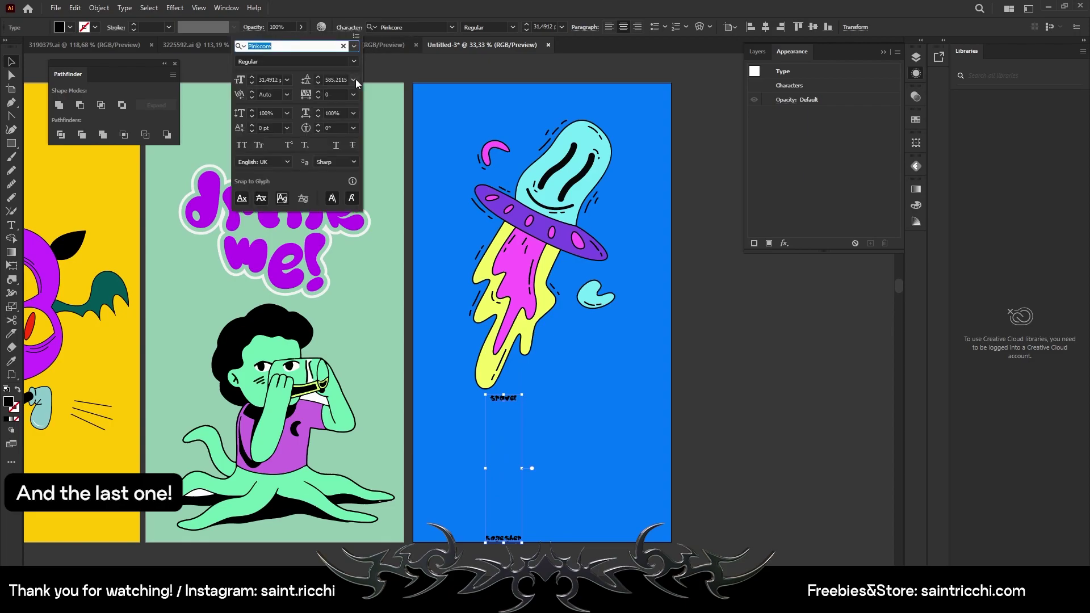
click(356, 80)
click(295, 170)
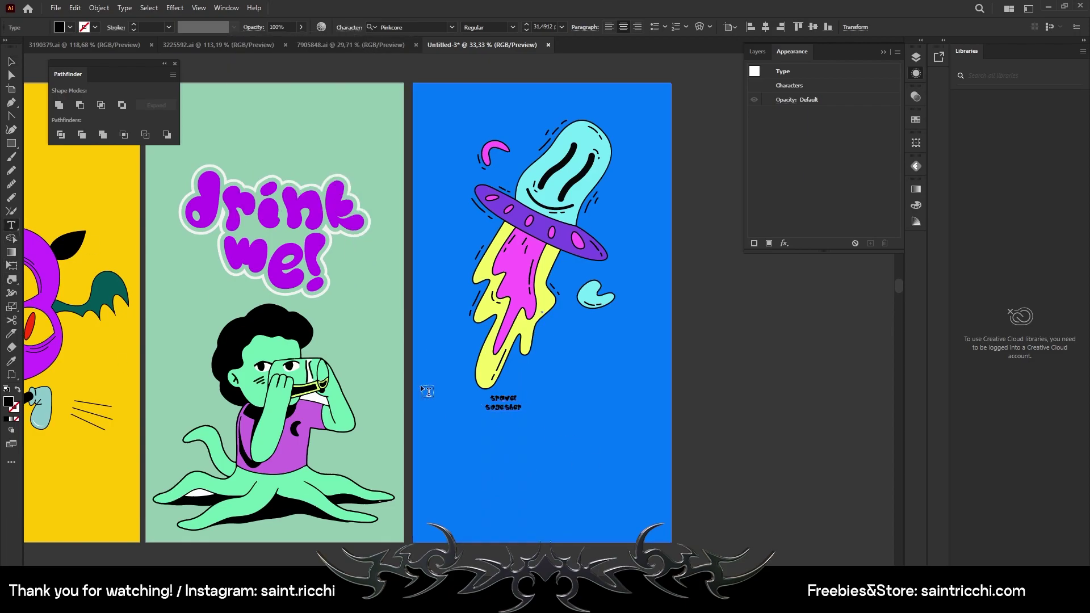
- Enlarge the text, delete the word 'together', and scale up the remaining word 'travel'
drag(522, 410, 609, 487)
drag(541, 487, 570, 489)
double_click(571, 481)
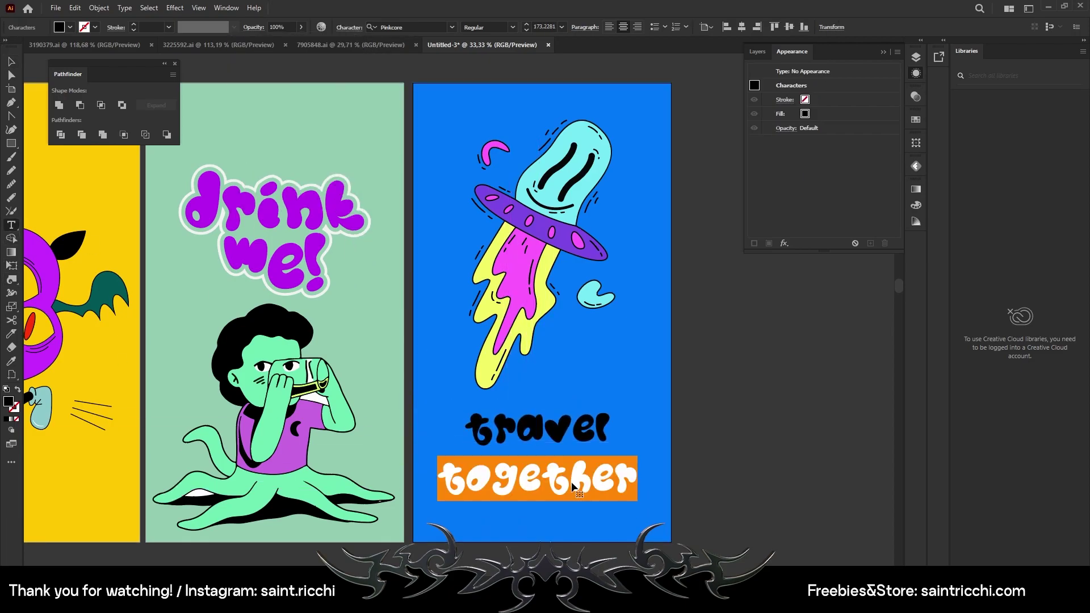
key(BackSpace)
key(BackSpace)
click(8, 67)
drag(610, 454, 845, 417)
- Search the font list ('flo', then 'pix') for a new font for 'travel'
click(406, 27)
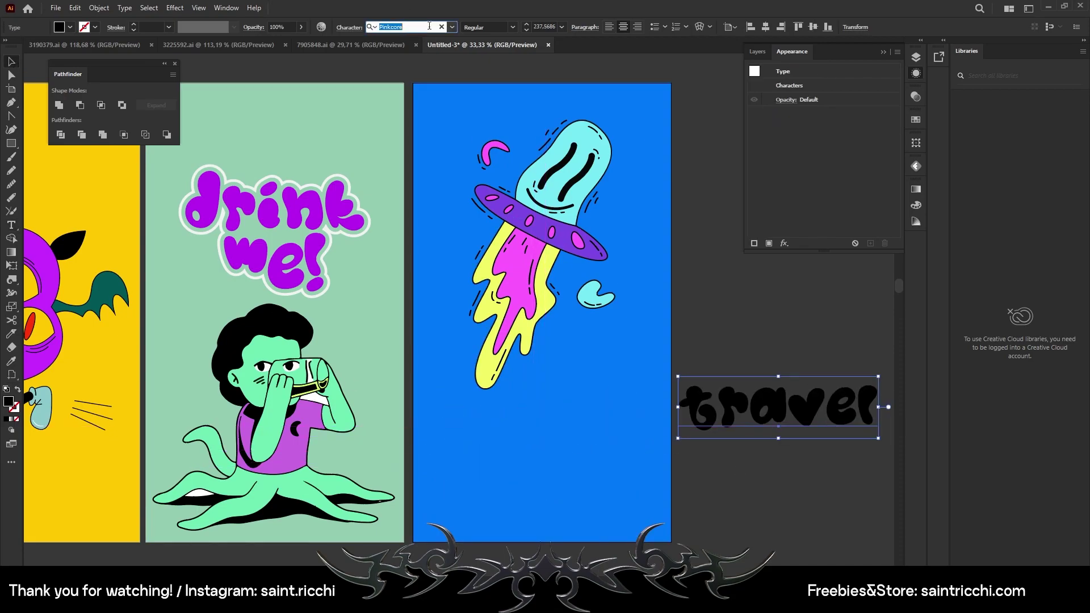
text(flo)
key(BackSpace)
key(BackSpace)
key(BackSpace)
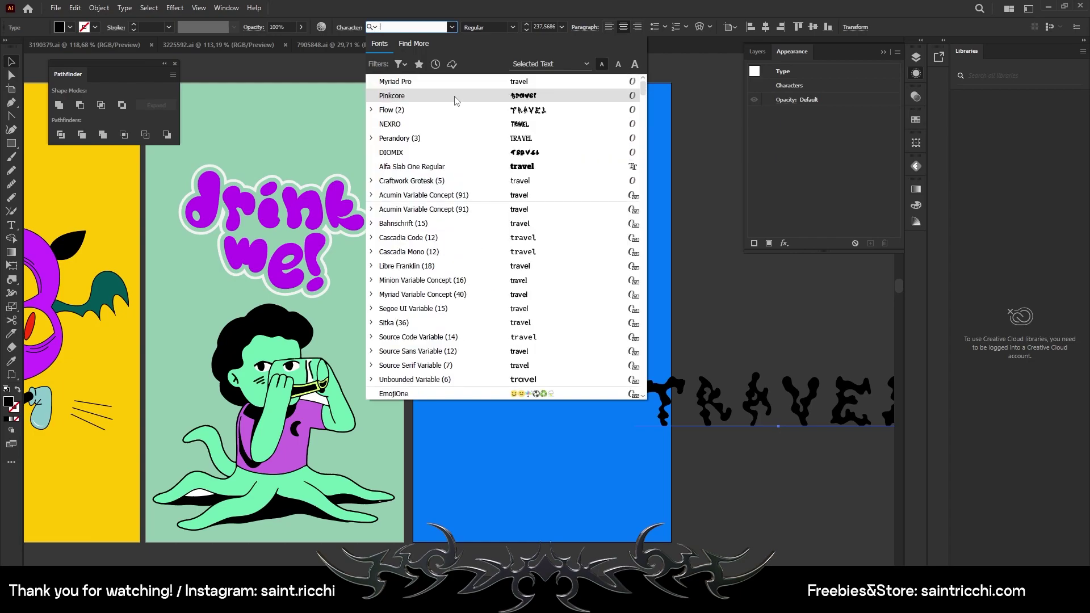
text(pix)
key(BackSpace)
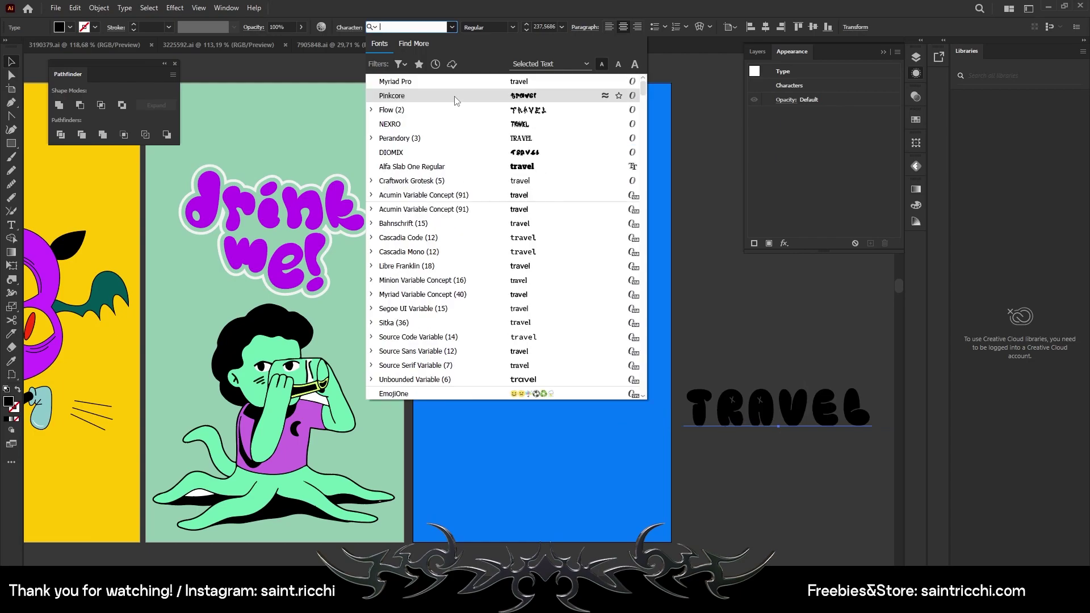
- Apply the Pinkcore font to 'travel', expand it into shapes, and ungroup the letters
text(nk)
key(Return)
click(98, 8)
click(121, 156)
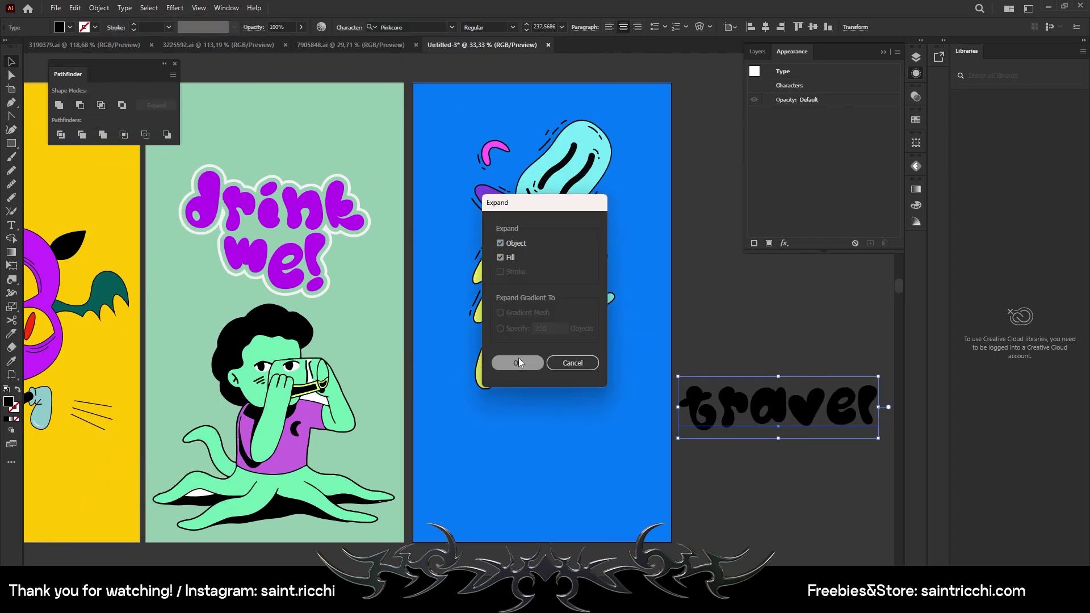
click(519, 358)
right_click(761, 409)
click(786, 316)
- Arrange the t, r, a and heart-shaped v in a bouncy line across the lower artboard
mouse_move(698, 404)
mouse_down()
mouse_move(514, 384)
mouse_move(582, 449)
mouse_move(556, 441)
mouse_up()
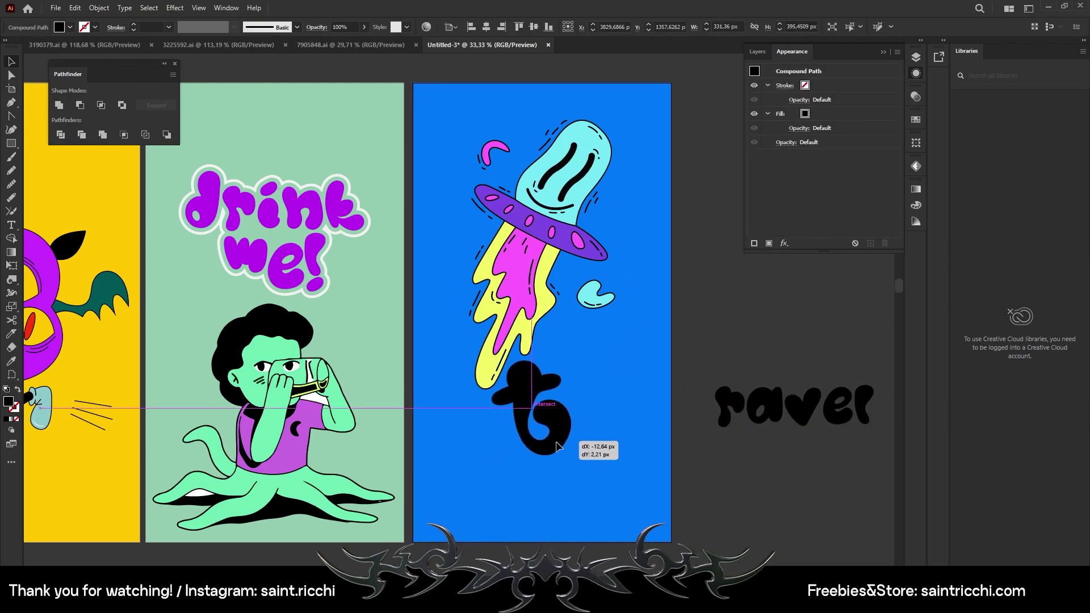
drag(732, 406, 578, 375)
mouse_move(778, 410)
mouse_down()
mouse_move(612, 407)
mouse_move(636, 370)
mouse_up()
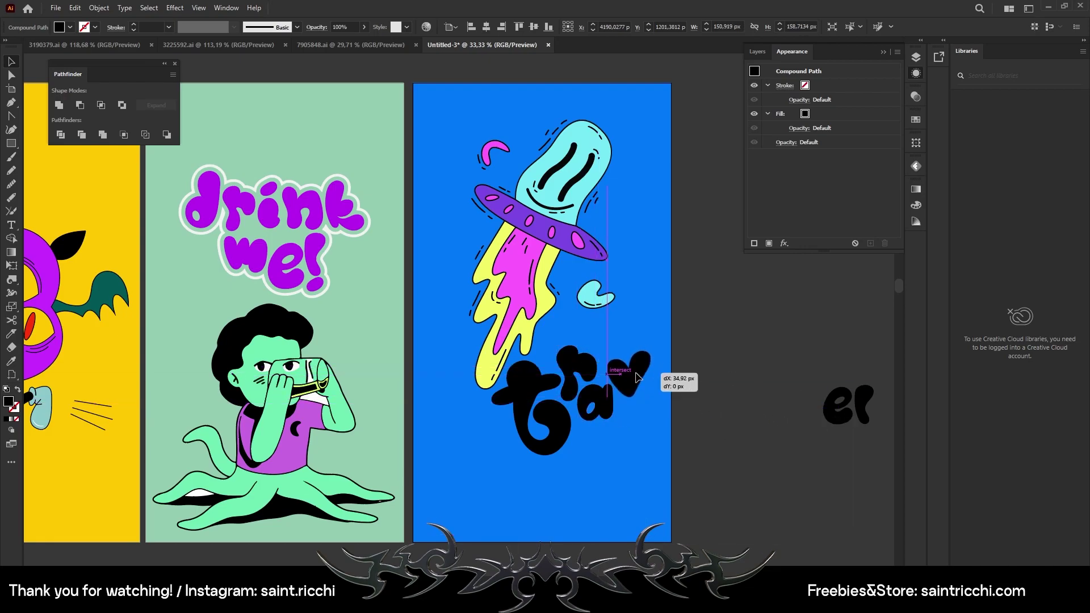
mouse_move(840, 406)
mouse_down()
mouse_move(653, 423)
mouse_move(716, 427)
mouse_up()
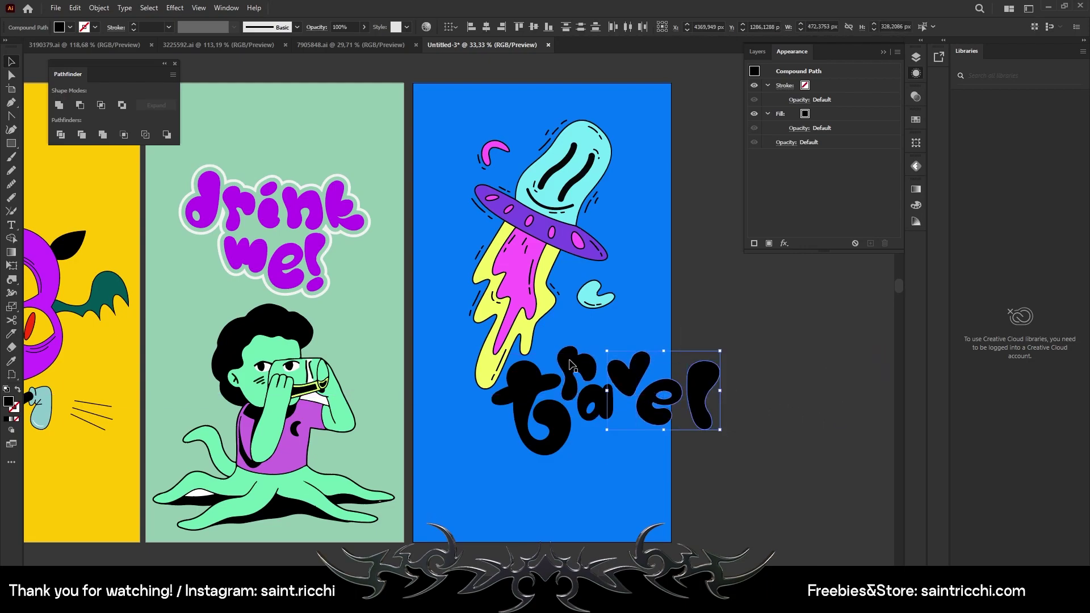
drag(724, 344, 562, 392)
drag(653, 413, 584, 463)
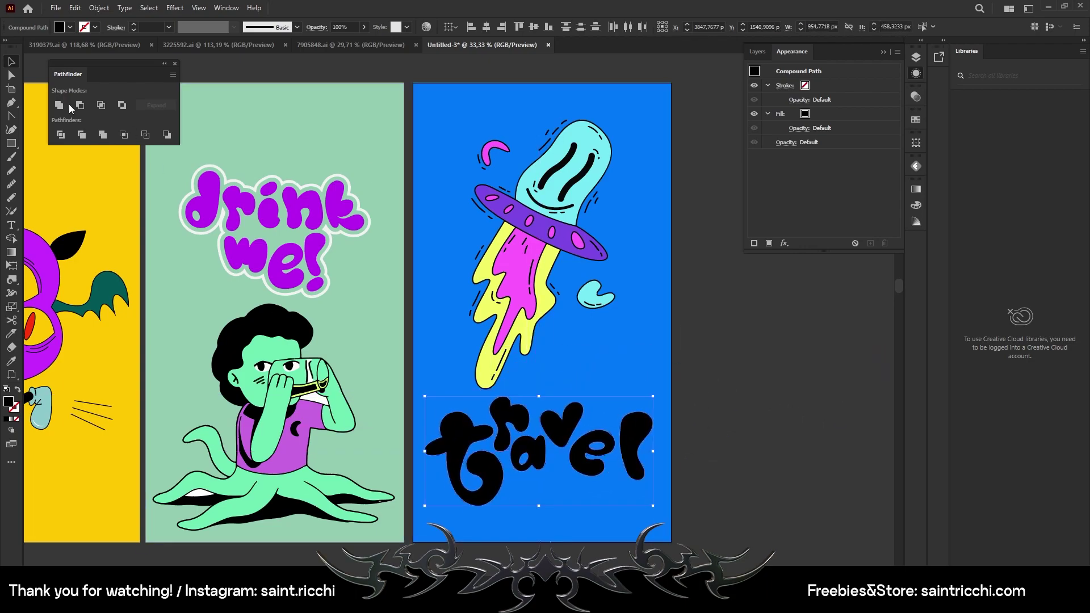
- Fill the 'travel' letters with the rocket's yellow and add an outline stroke
click(11, 361)
click(500, 318)
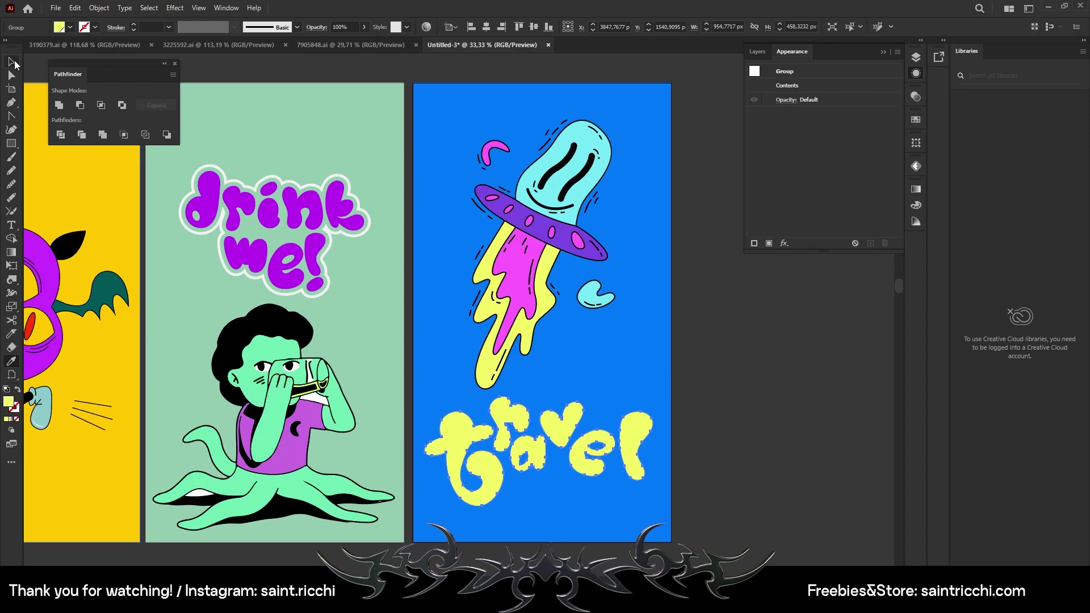
click(769, 243)
click(785, 85)
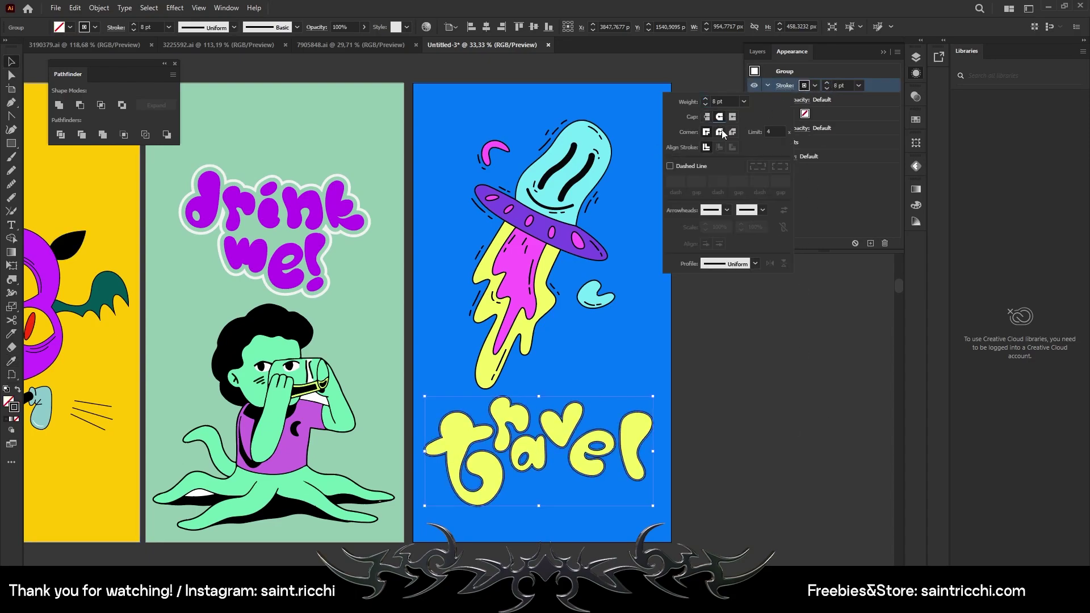
- Add a 25 px Offset Path effect to outline the word 'travel'
click(784, 243)
click(919, 318)
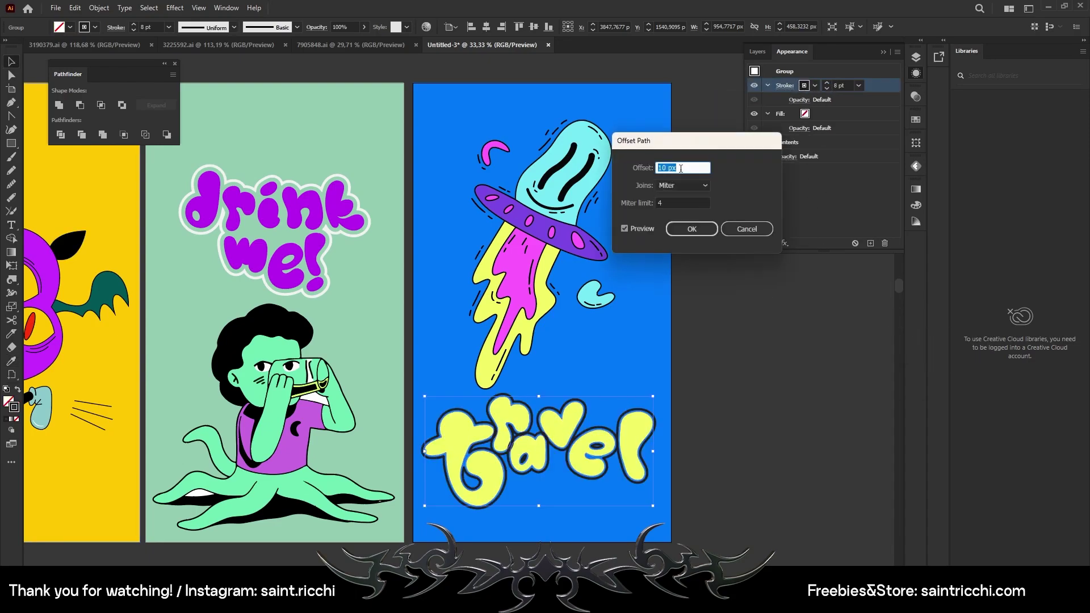
text(25)
click(683, 186)
click(693, 230)
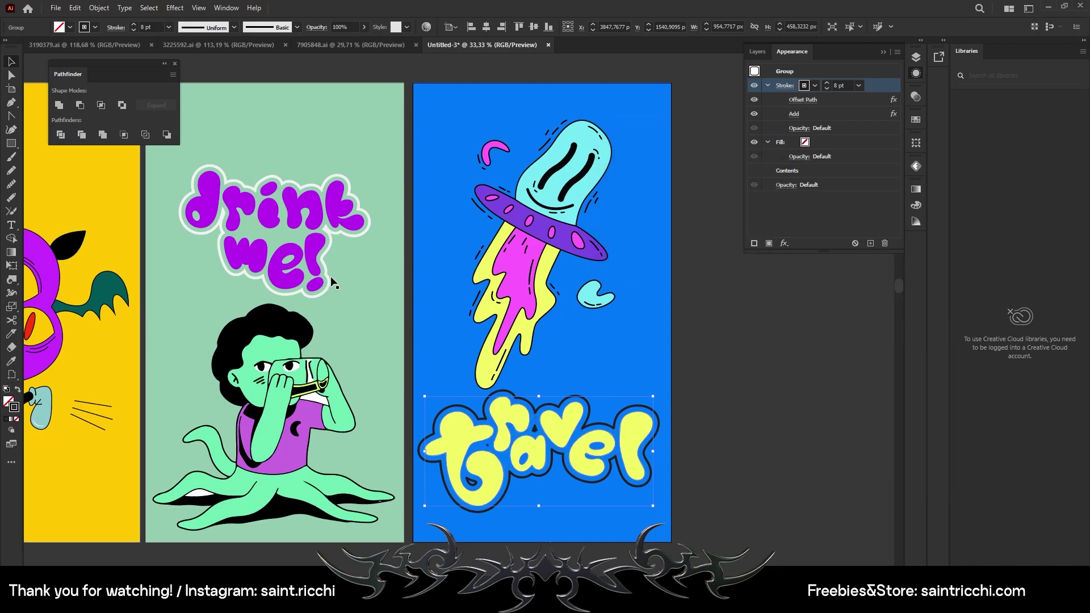
- Draw a magenta four-point sparkle star with rounded points on the blue artboard
mouse_move(596, 339)
mouse_down()
mouse_move(612, 355)
mouse_move(596, 357)
mouse_move(606, 339)
mouse_up()
key(Down)
key(a)
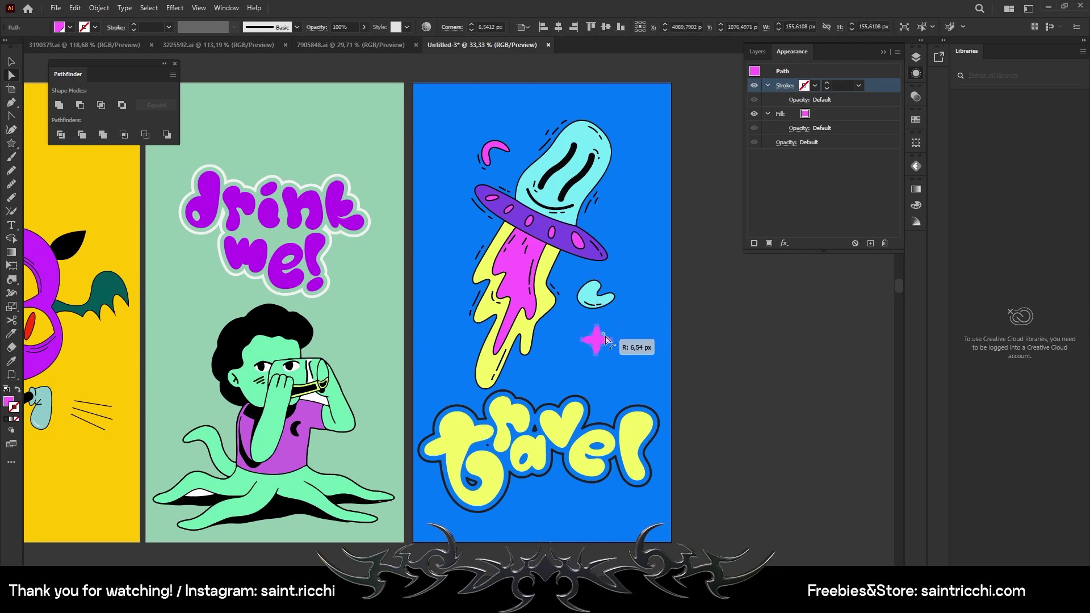
click(757, 51)
click(780, 69)
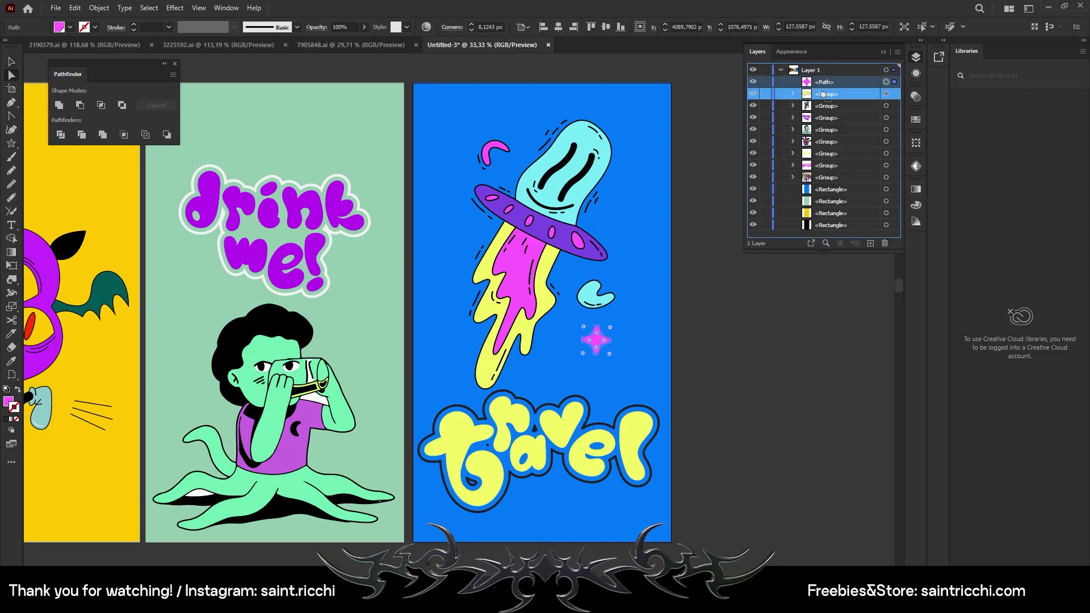
mouse_move(596, 336)
mouse_down()
mouse_move(593, 408)
mouse_move(607, 325)
mouse_move(602, 419)
mouse_move(514, 482)
mouse_move(539, 503)
mouse_up()
- Scatter resized pink star copies around 'travel', below it and at its top-left
click(12, 61)
mouse_move(501, 470)
mouse_down()
mouse_move(462, 410)
mouse_move(430, 402)
mouse_up()
click(743, 405)
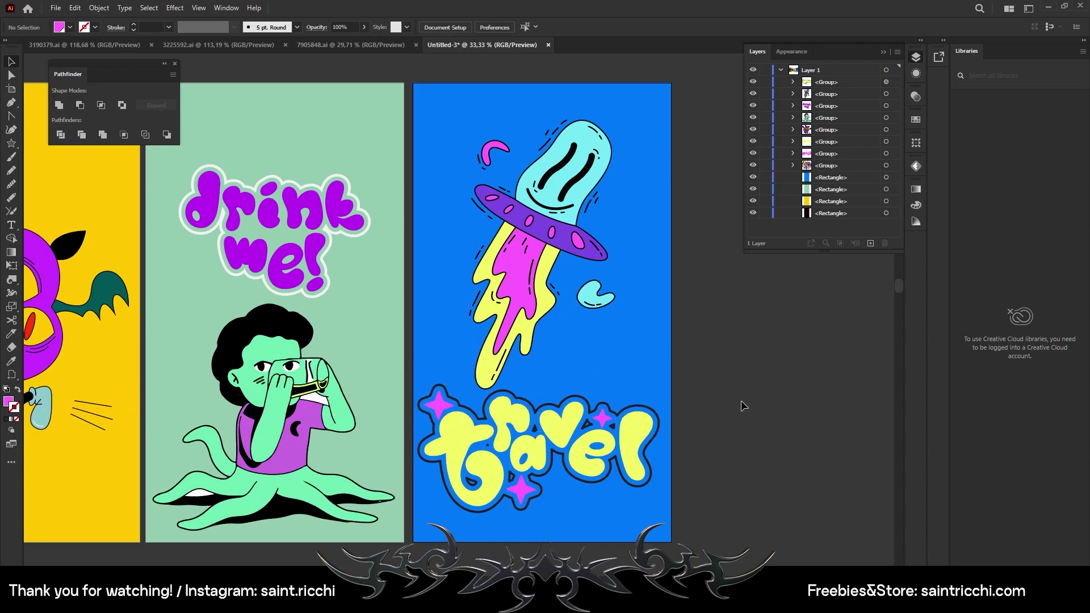
key(a)
click(549, 479)
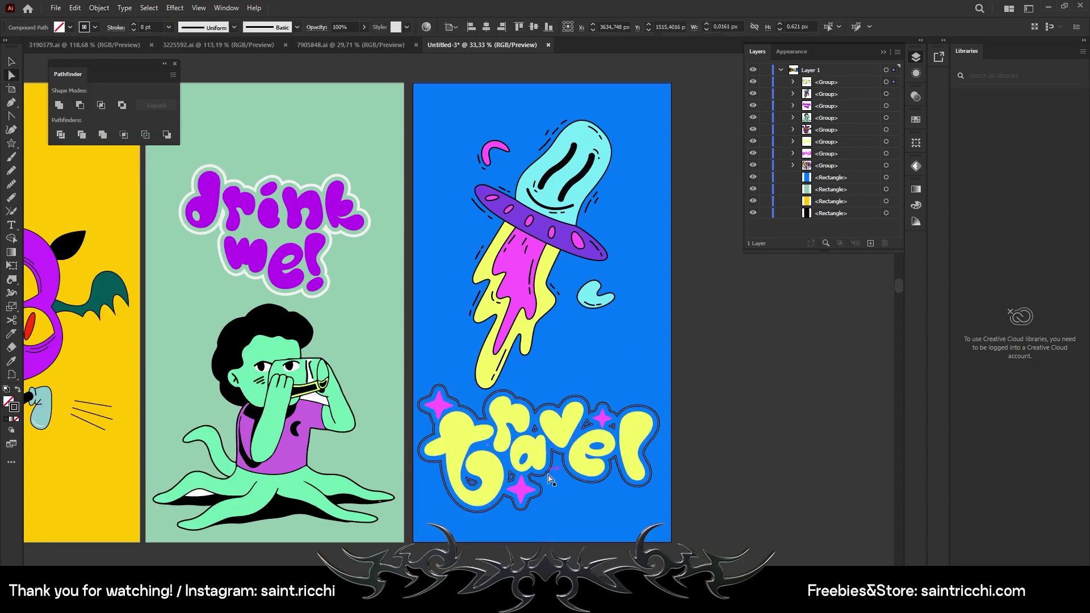
drag(586, 424, 616, 430)
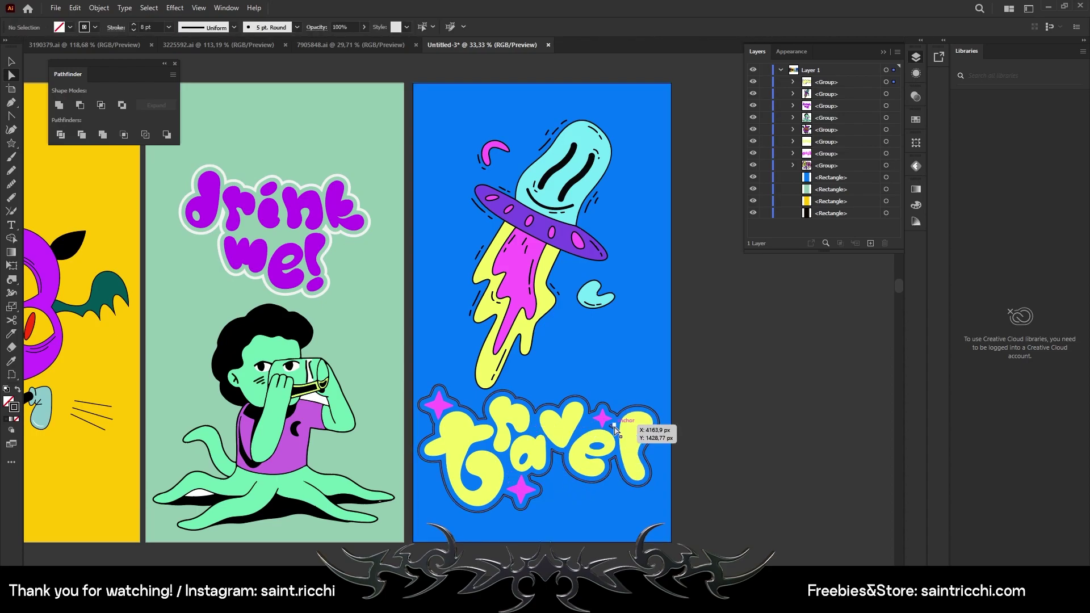
- Recolor the outline around 'travel' to a pink stroke
click(615, 425)
click(915, 73)
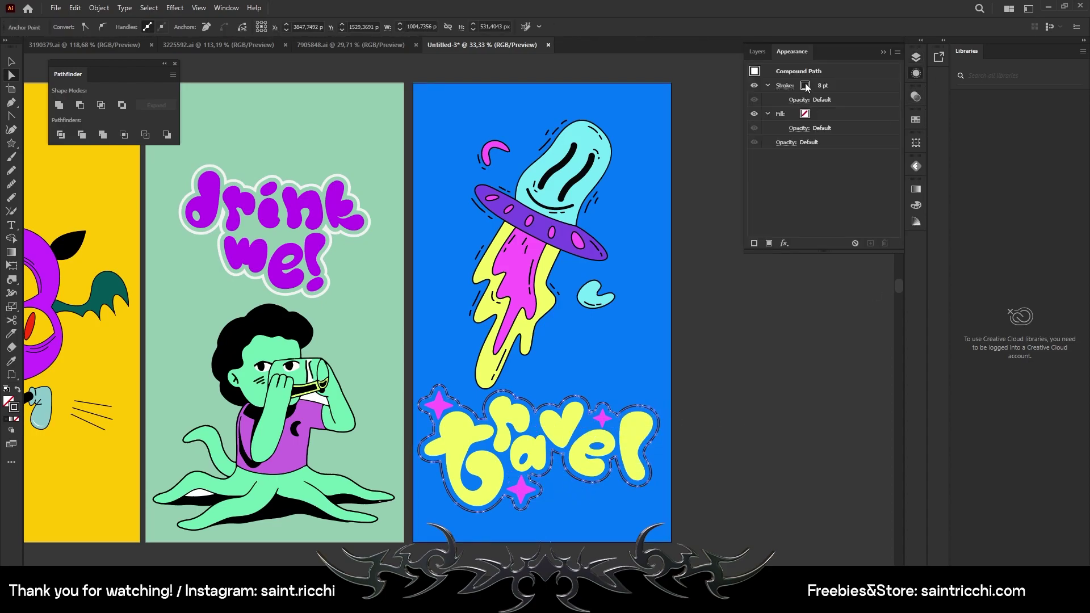
click(806, 86)
key(ctrl+z)
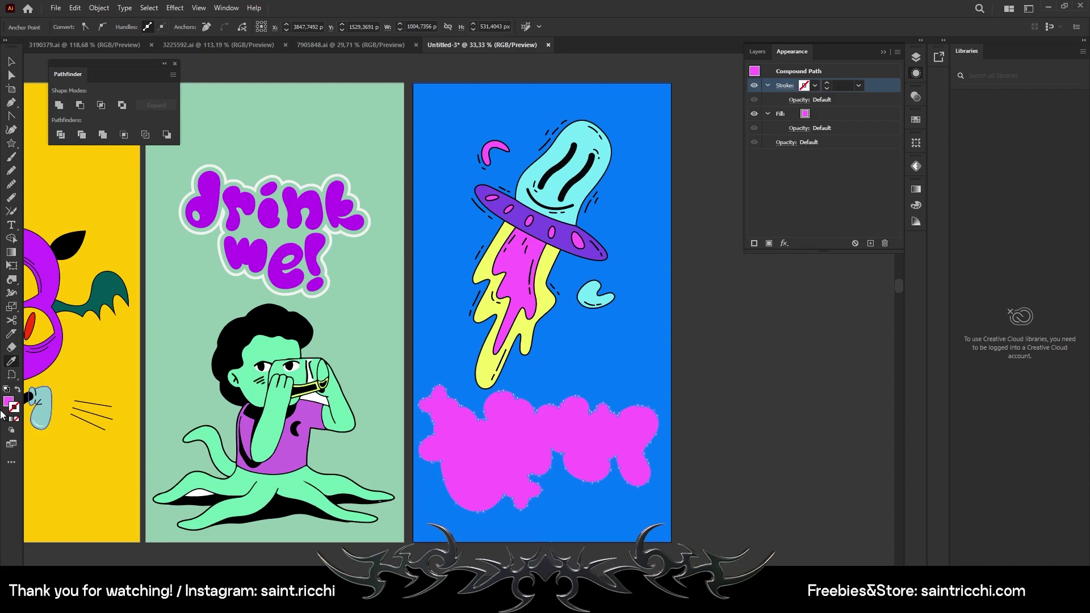
key(ctrl+z)
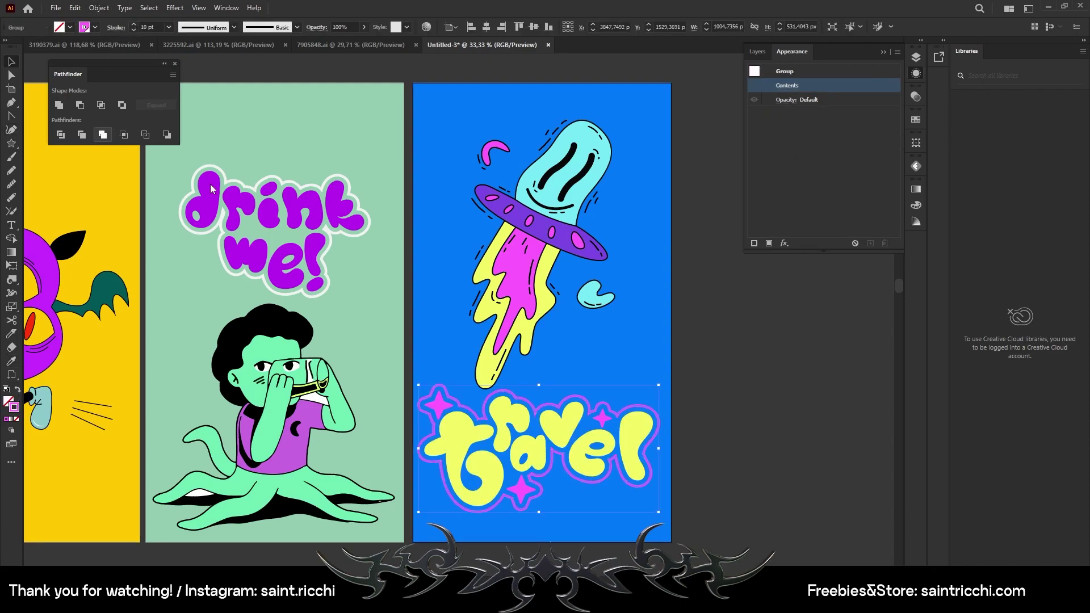
key(ctrl+z)
key(ctrl+z)
- Expand the whole 'travel' artwork's fill and 10 pt stroke into shapes
key(a)
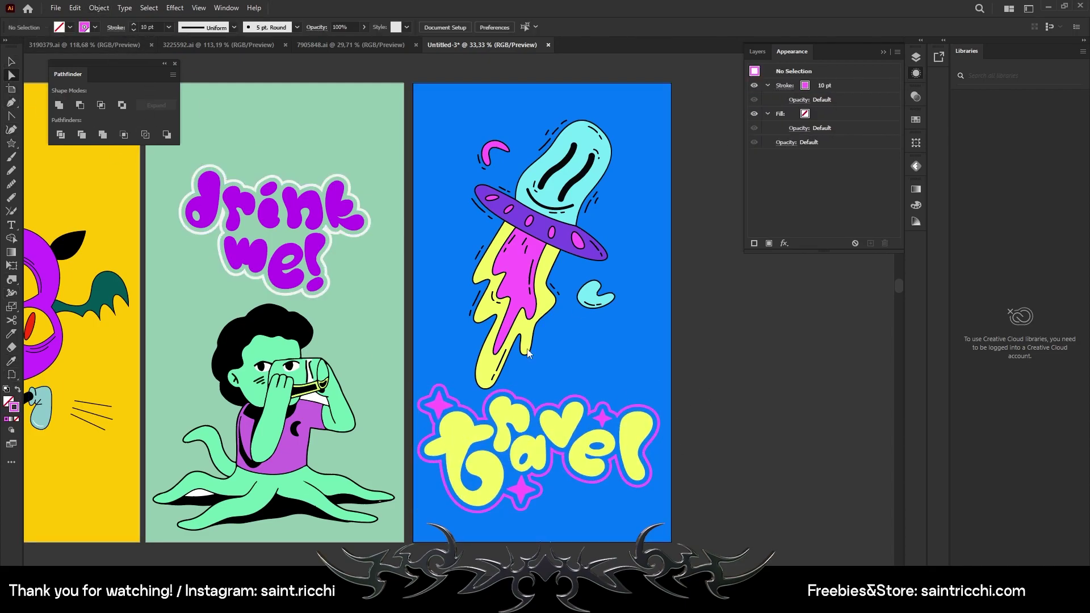
key(ctrl+shift+a)
click(784, 85)
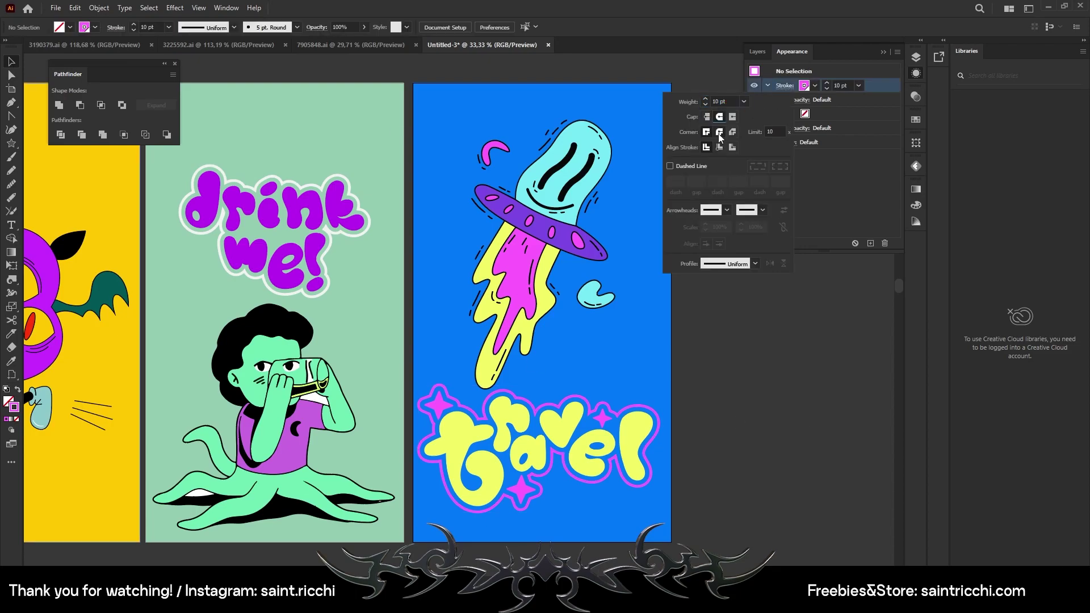
click(568, 443)
click(98, 8)
click(113, 150)
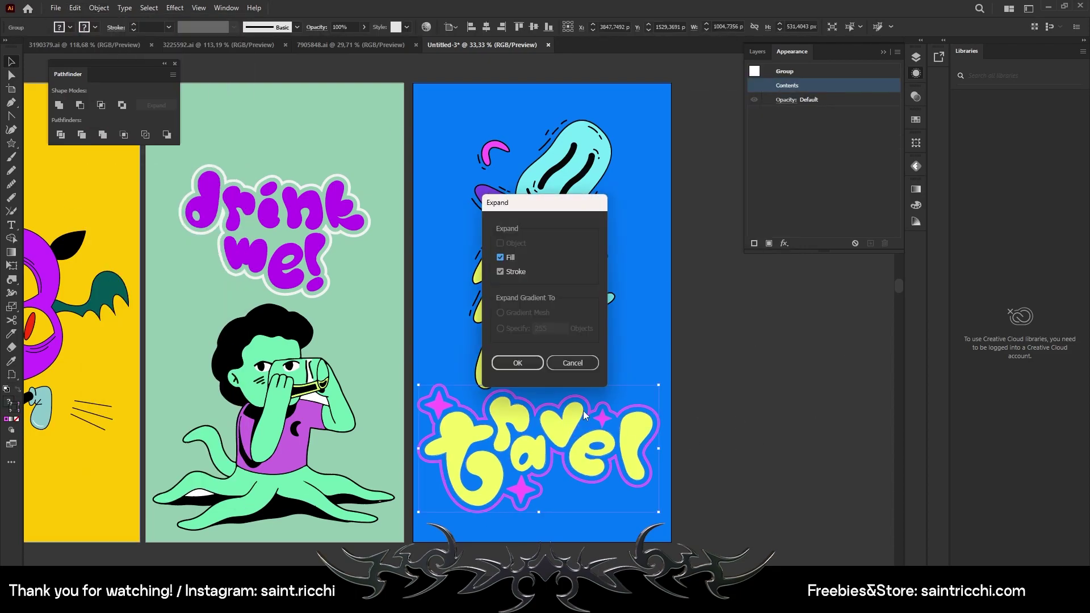
key(Return)
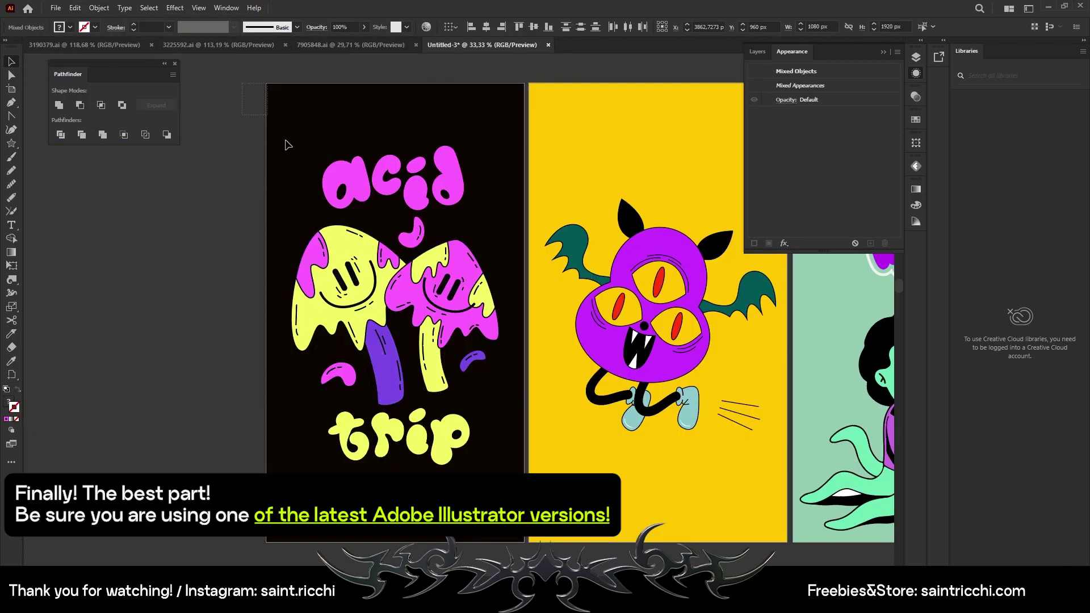
- Group all objects on the acid trip wallpaper, then on the bat wallpaper
drag(521, 554, 454, 116)
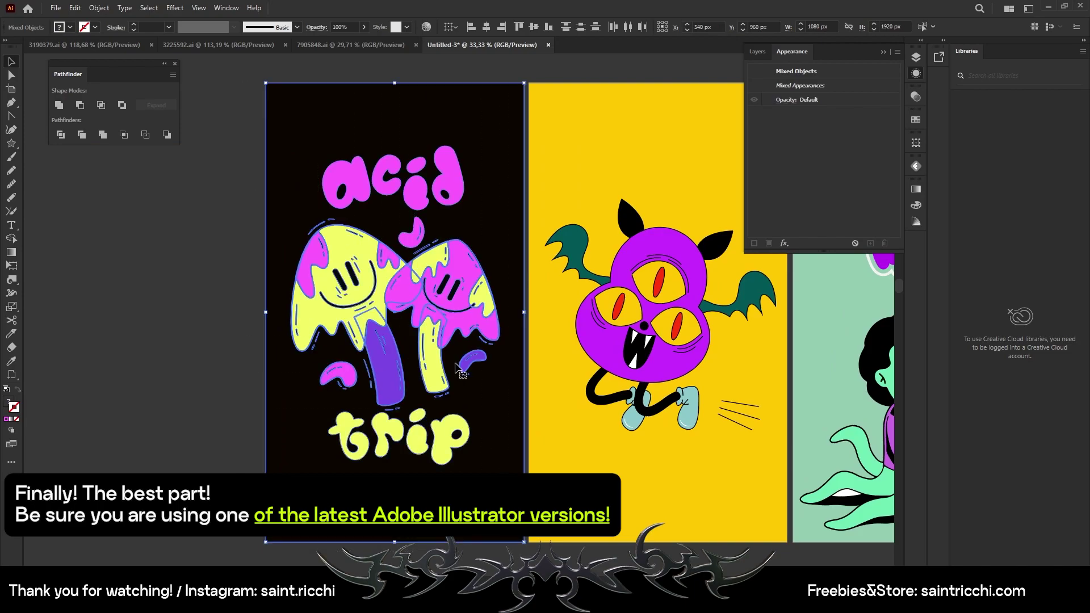
right_click(455, 116)
click(488, 262)
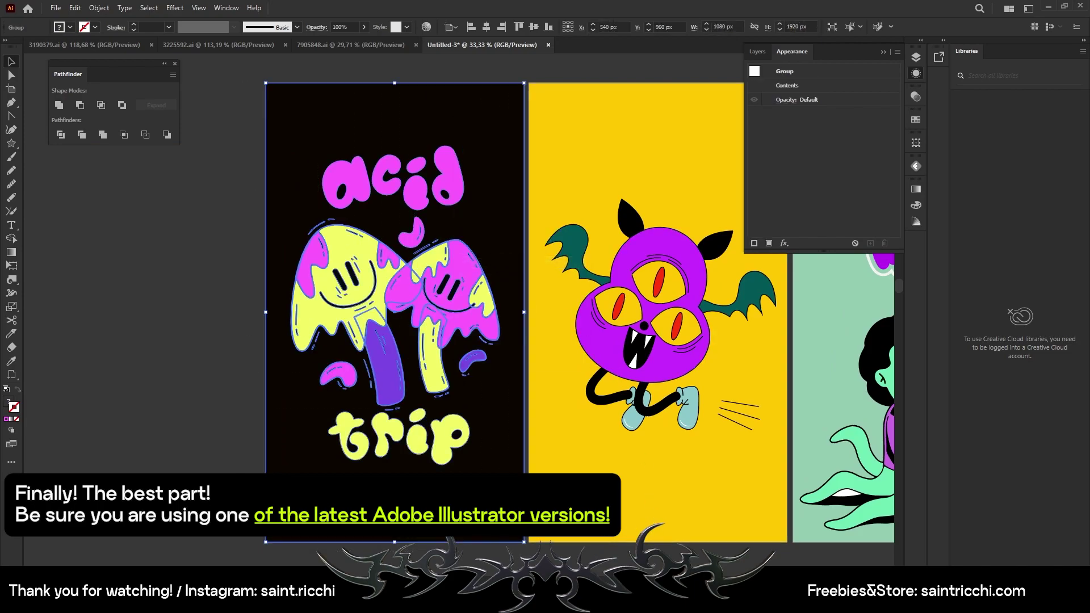
scroll(397, 97, right, 3)
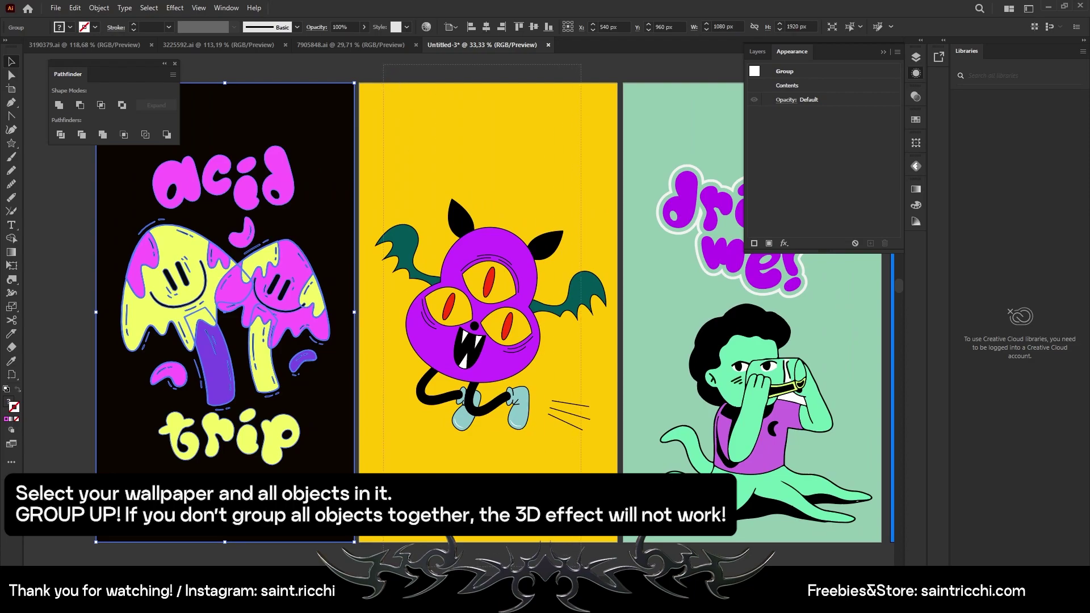
drag(613, 556, 565, 160)
right_click(564, 160)
click(625, 306)
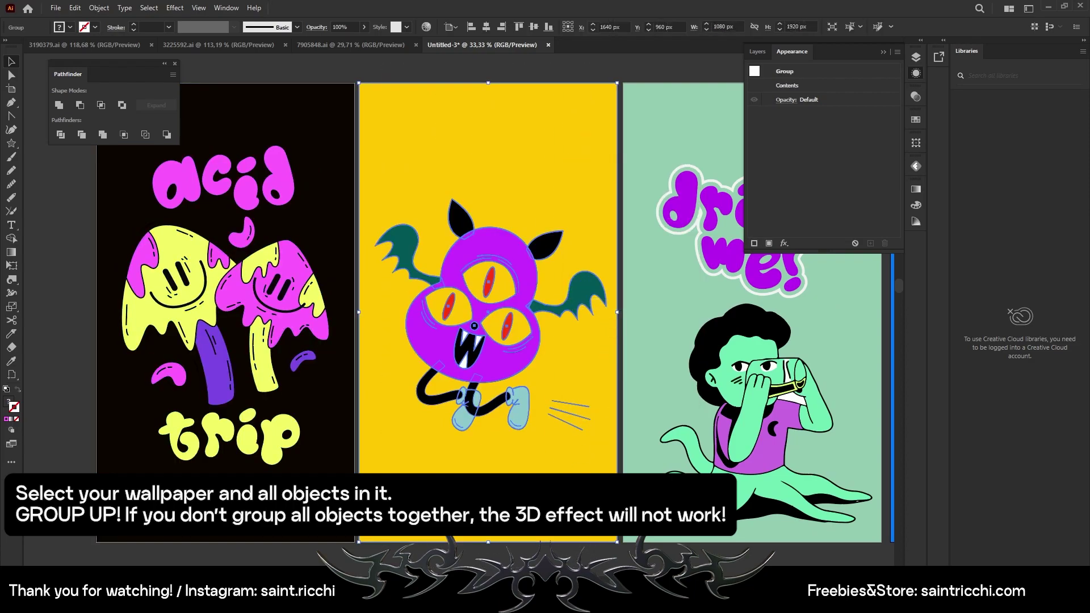
- Group all objects on the drink me wallpaper, then on the travel wallpaper
scroll(454, 284, right, 8)
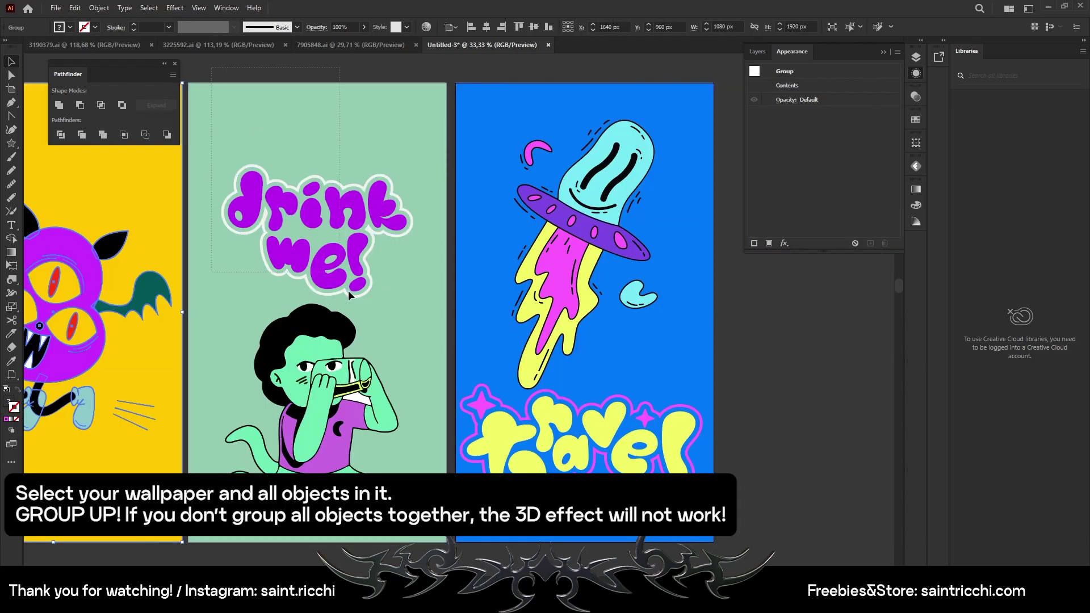
drag(425, 550, 386, 159)
right_click(386, 159)
click(415, 304)
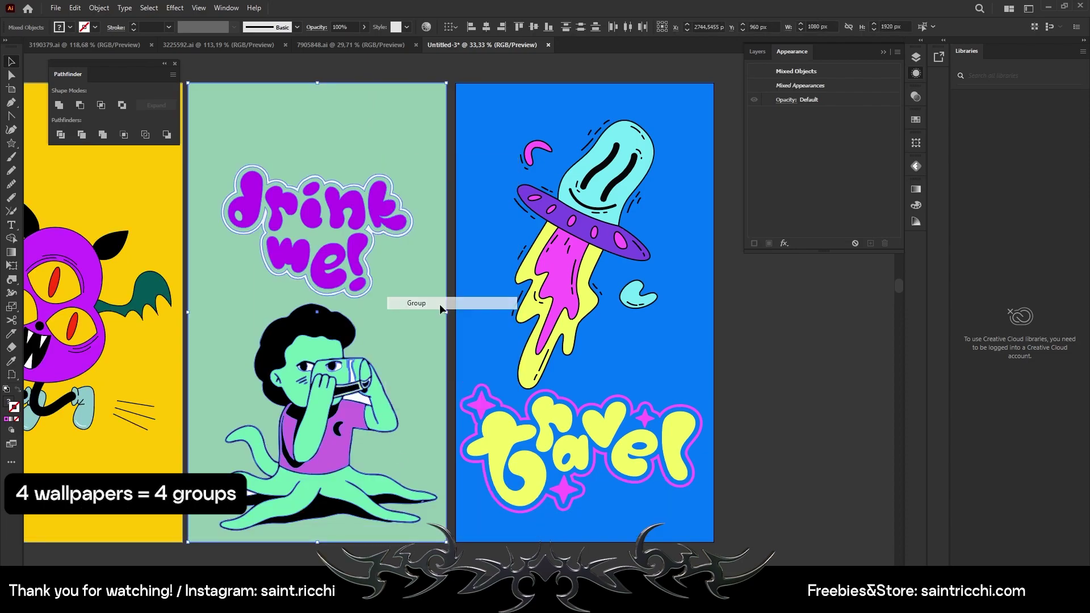
drag(723, 71, 645, 456)
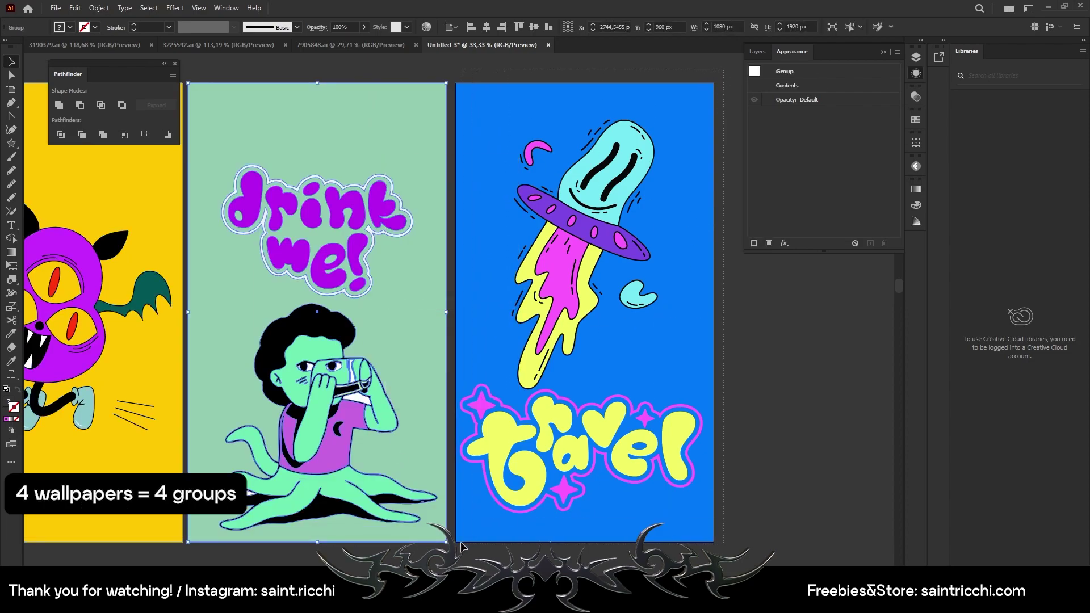
right_click(558, 214)
click(573, 360)
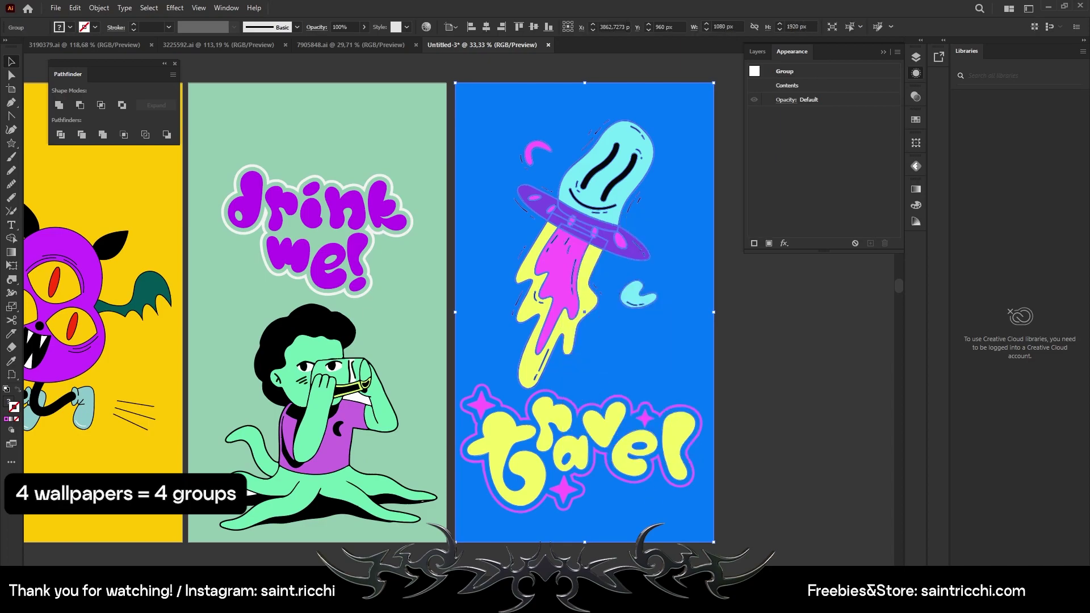
- Scroll back left and select the grouped acid trip wallpaper
scroll(604, 562, left, 5)
scroll(603, 562, left, 5)
scroll(604, 562, left, 5)
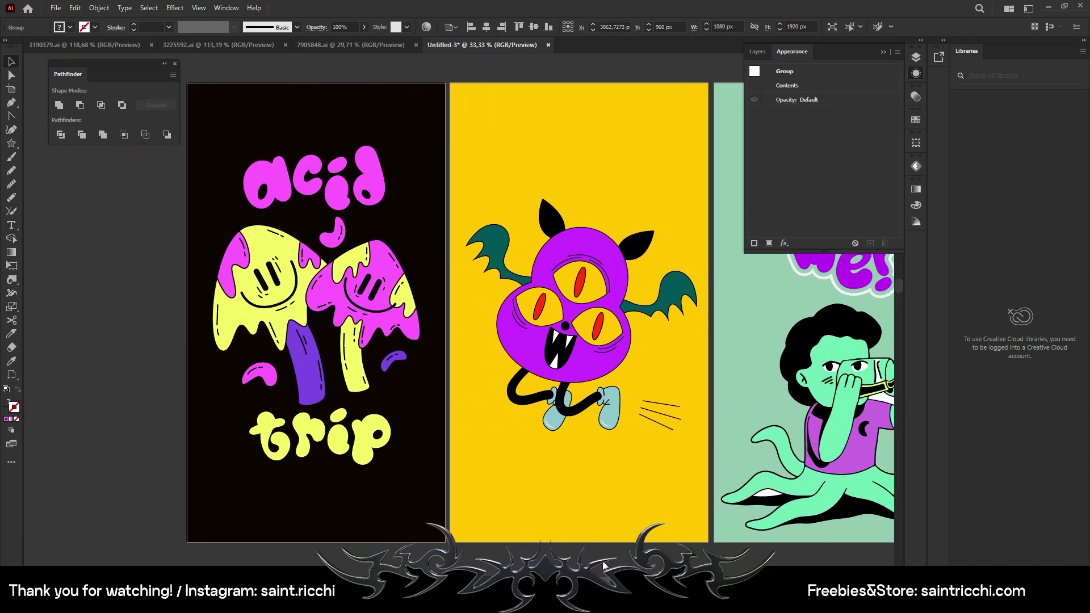
click(305, 182)
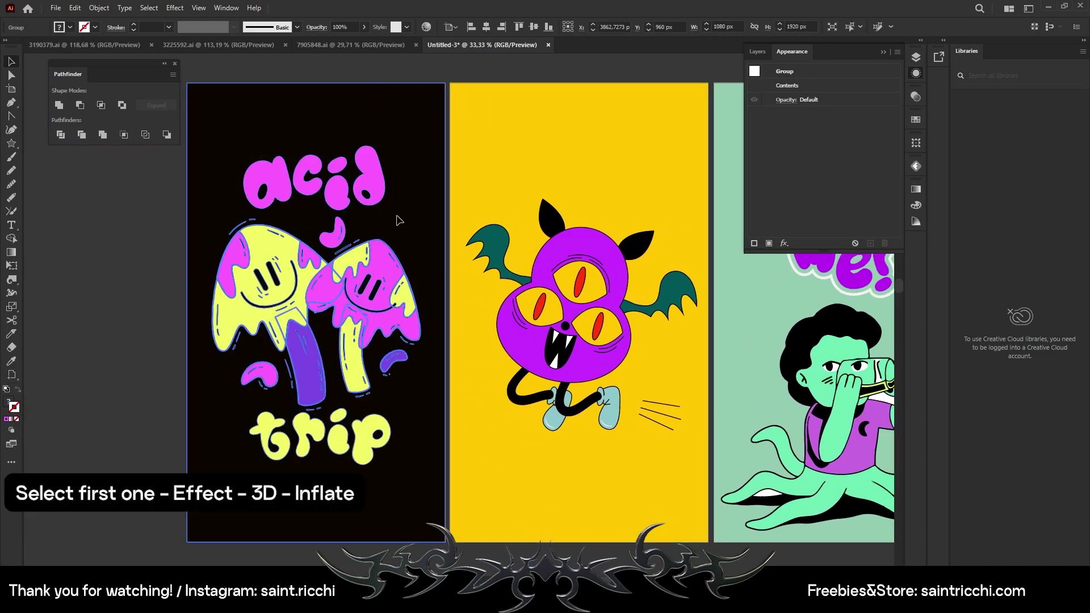
- Apply the 3D and Materials Inflate effect to the acid trip wallpaper
click(173, 8)
mouse_move(206, 73)
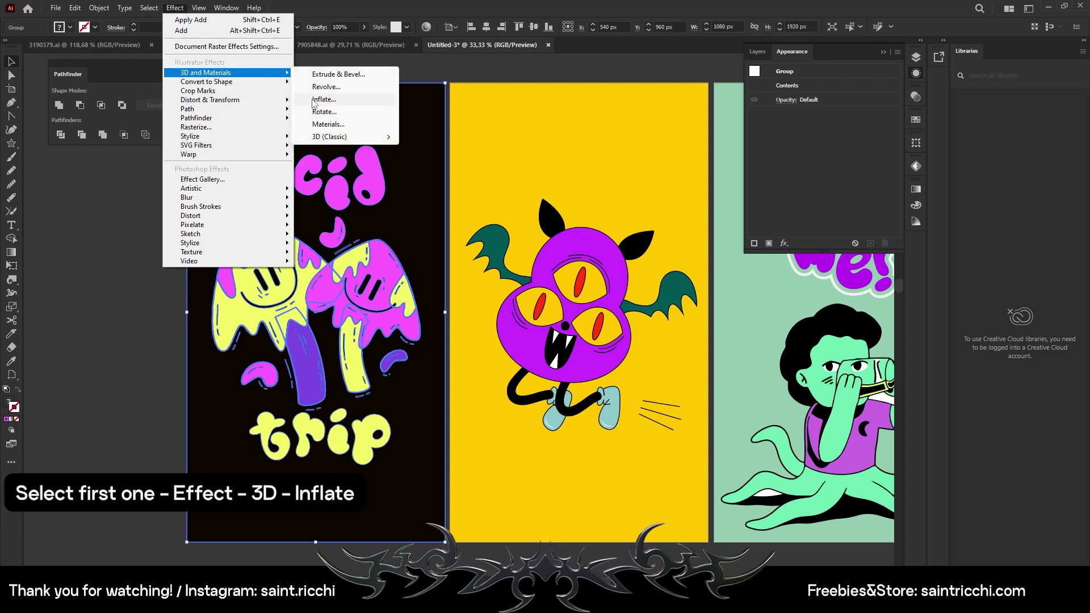
click(324, 99)
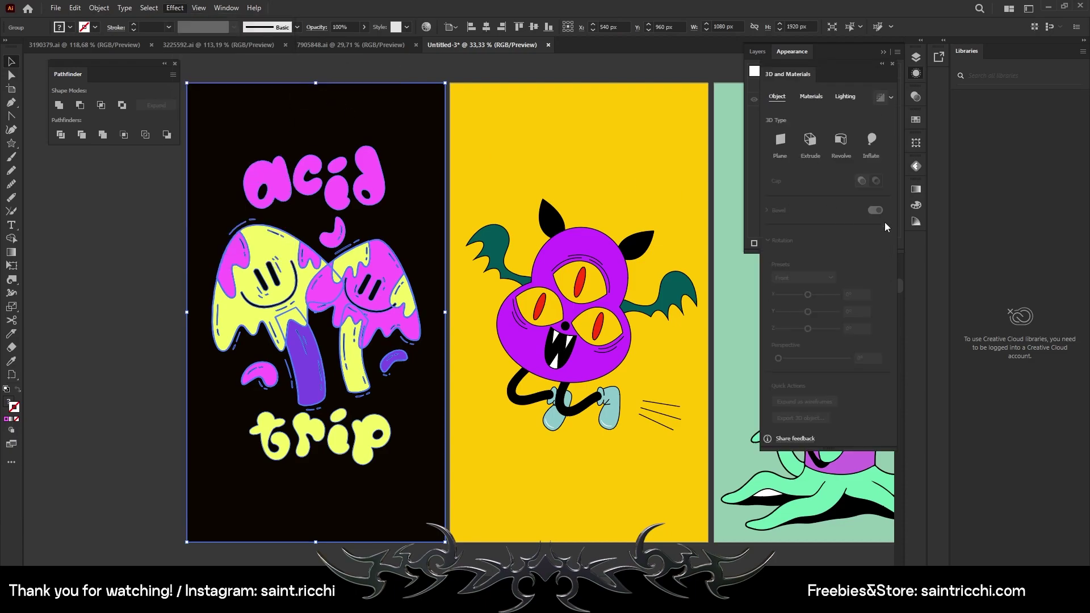
click(873, 139)
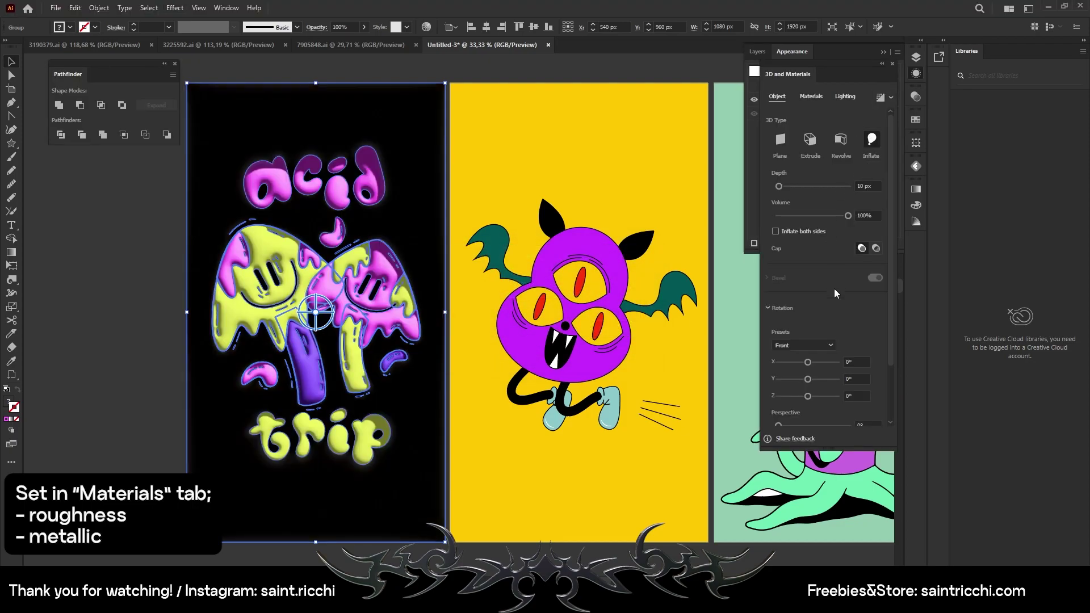
- Set the material roughness to 0.42 and metallic to 0.08
click(810, 97)
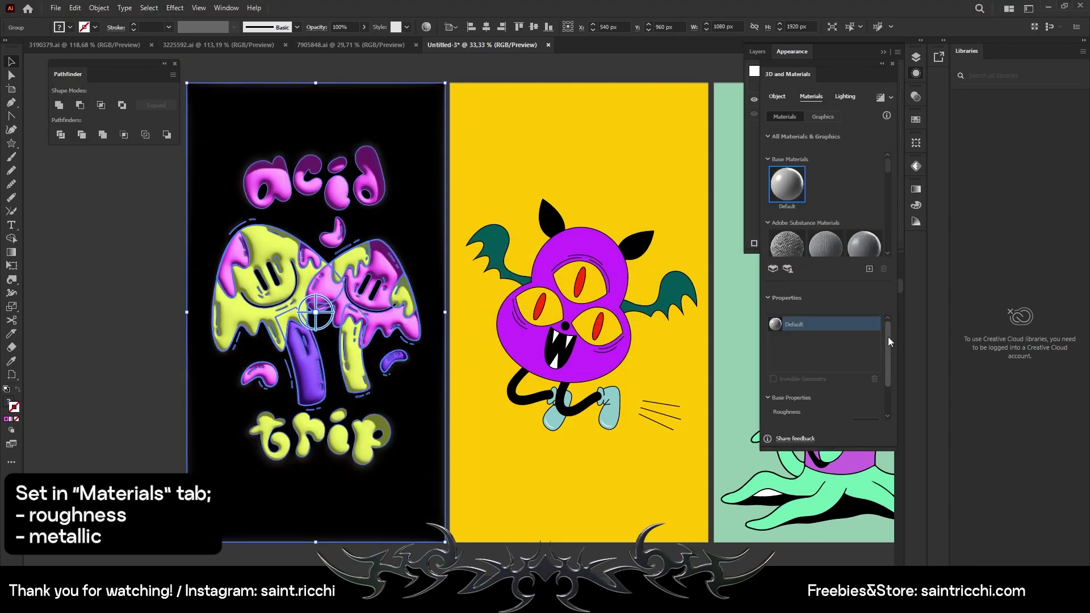
drag(889, 340, 811, 408)
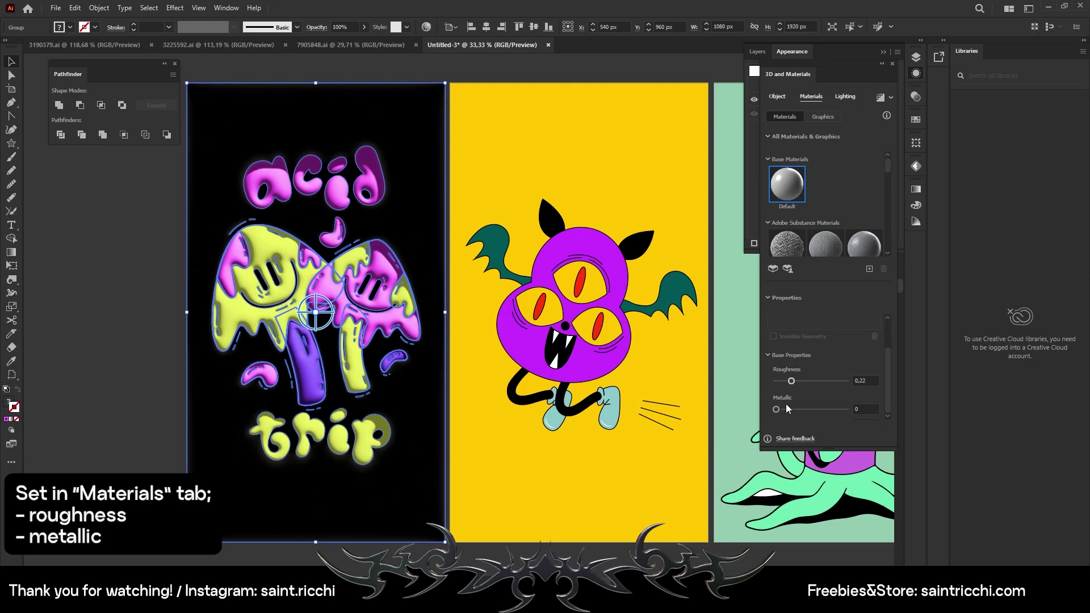
click(787, 409)
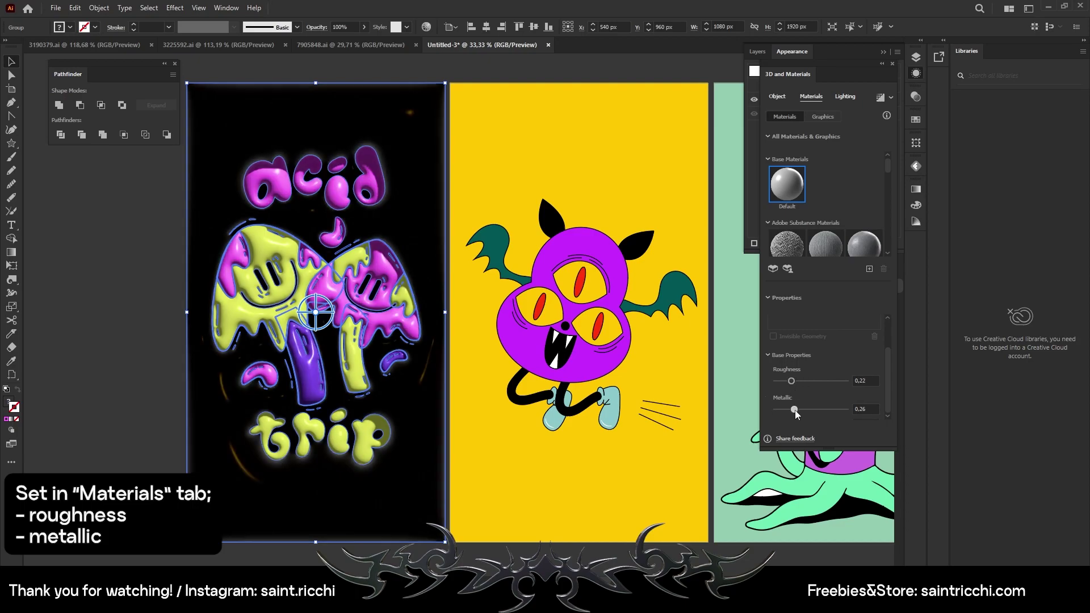
mouse_move(793, 410)
mouse_down()
mouse_move(783, 412)
mouse_move(806, 382)
mouse_up()
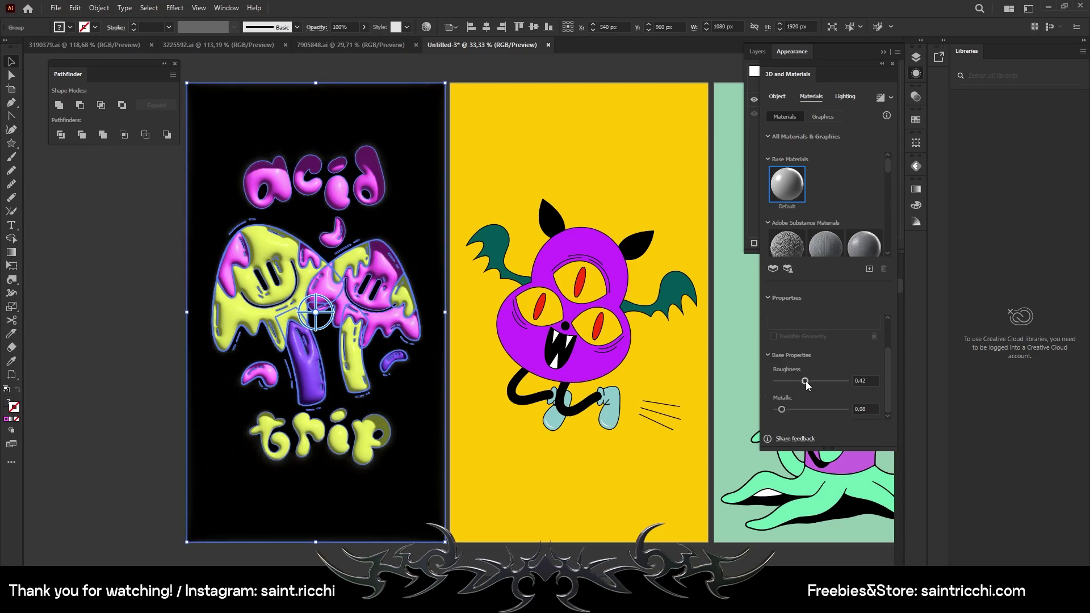
click(845, 100)
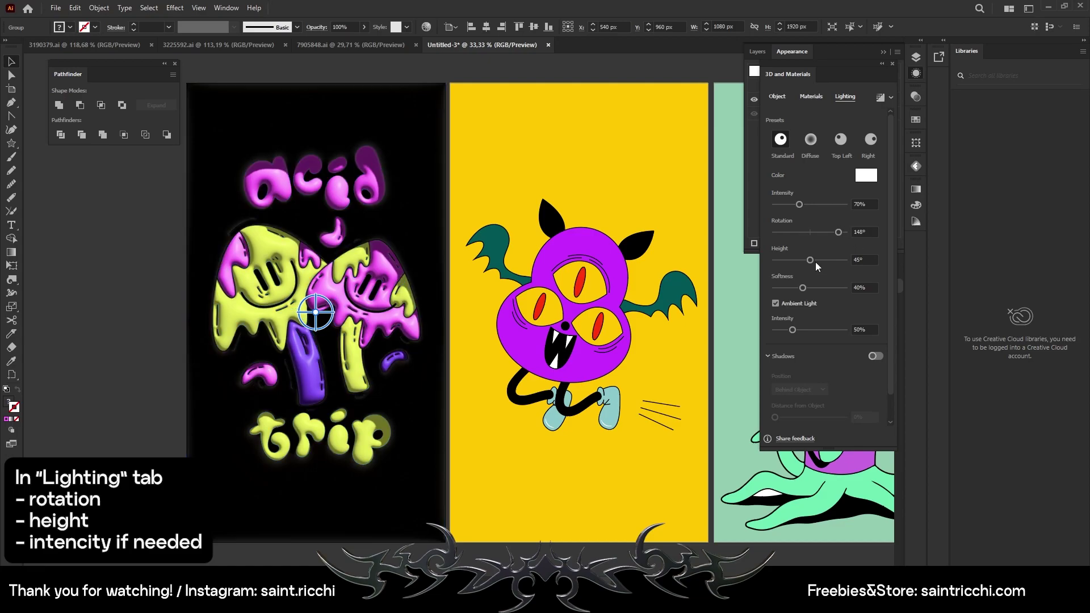
- Set light height 75° and intensity 39%, rendering with ray tracing and reduced noise
mouse_move(811, 260)
mouse_down()
mouse_move(833, 260)
mouse_move(824, 263)
mouse_up()
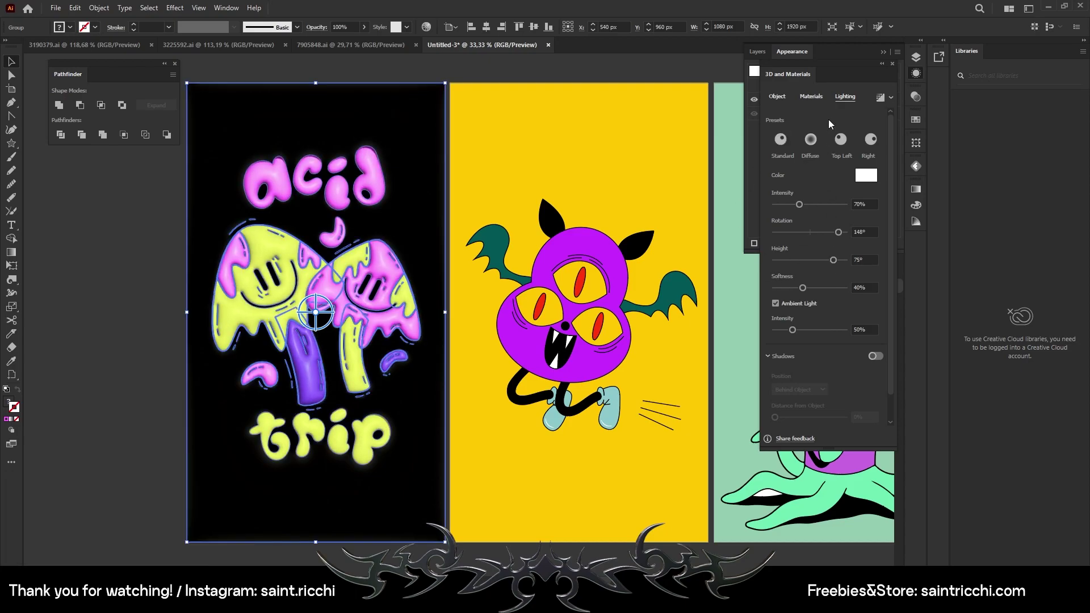
drag(785, 204, 794, 207)
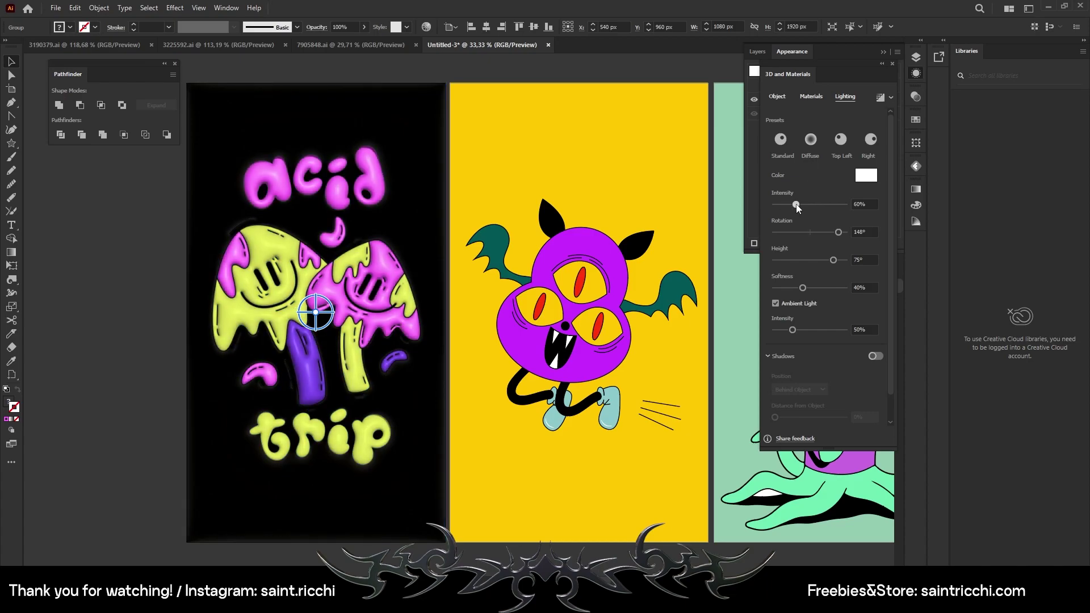
click(891, 98)
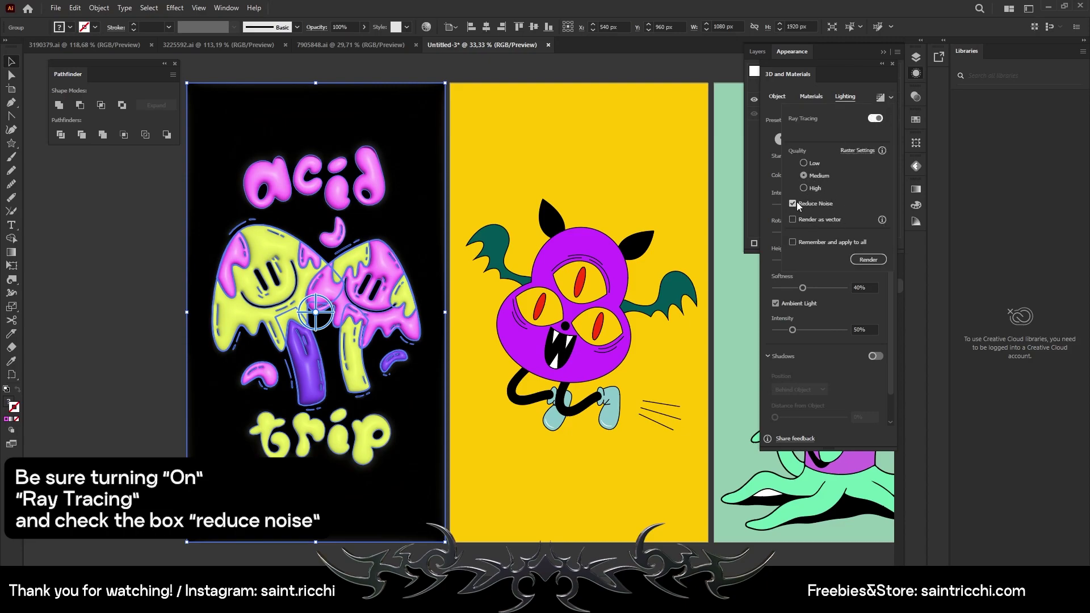
click(869, 260)
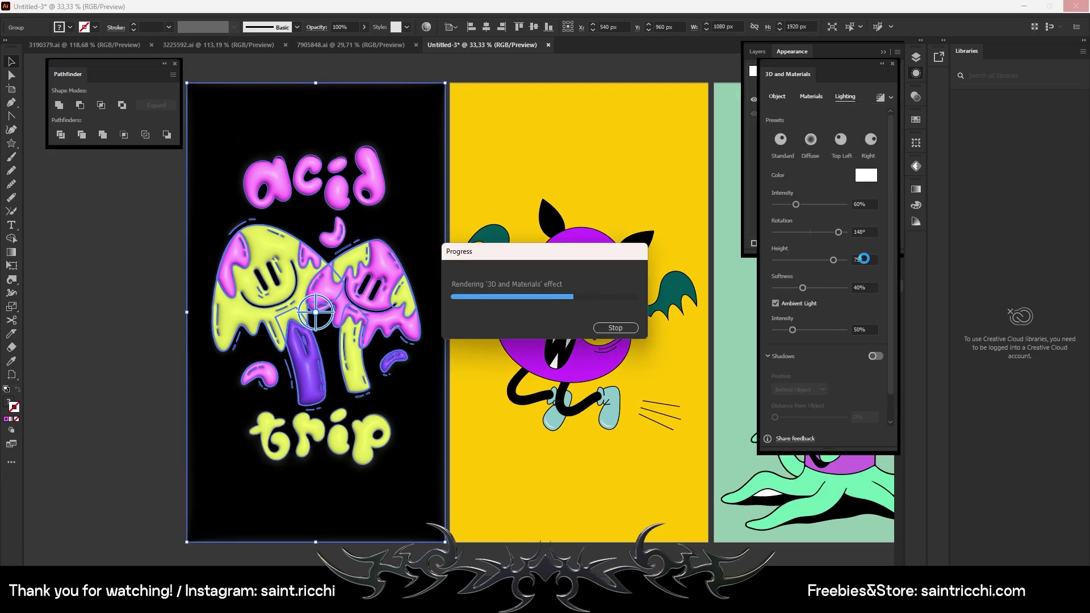
drag(796, 205, 788, 205)
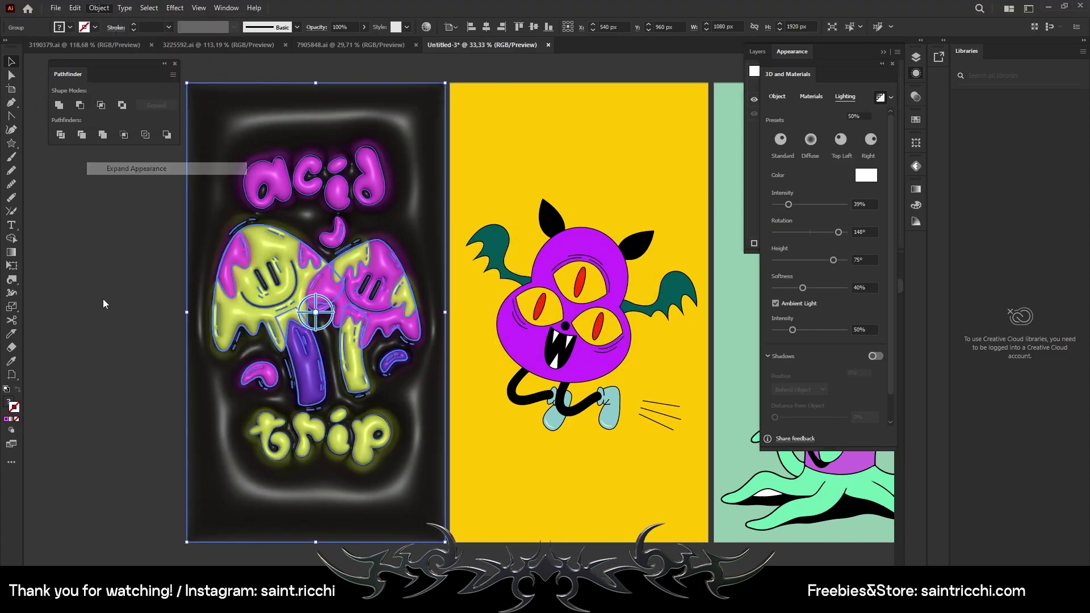
- Inflate the yellow bat wallpaper with roughness 0.54, metallic 0.14, and adjusted light intensity and height
click(870, 140)
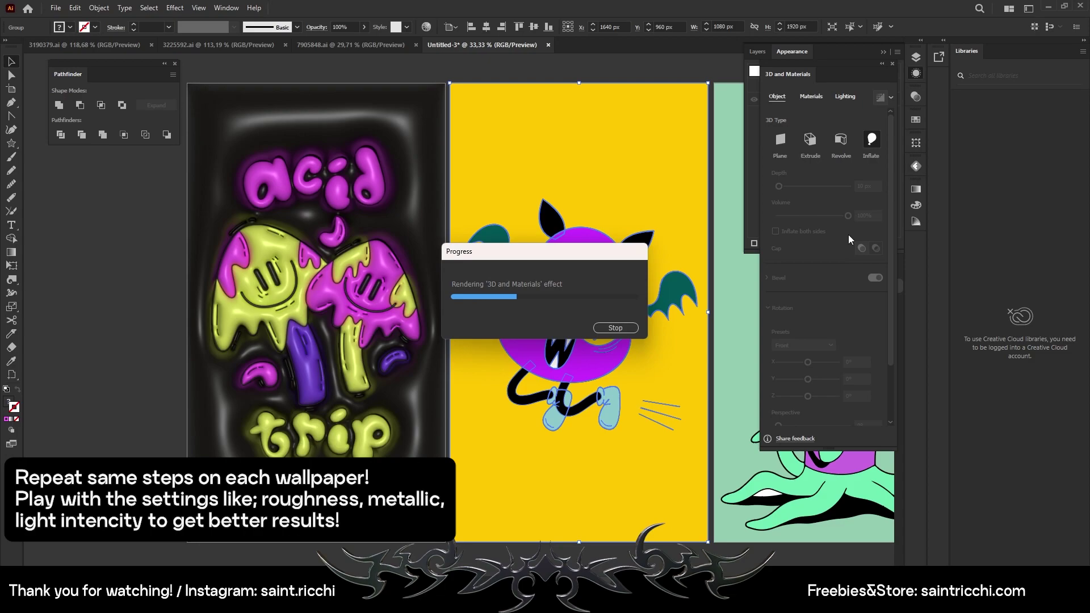
click(811, 96)
scroll(809, 324, down, 2)
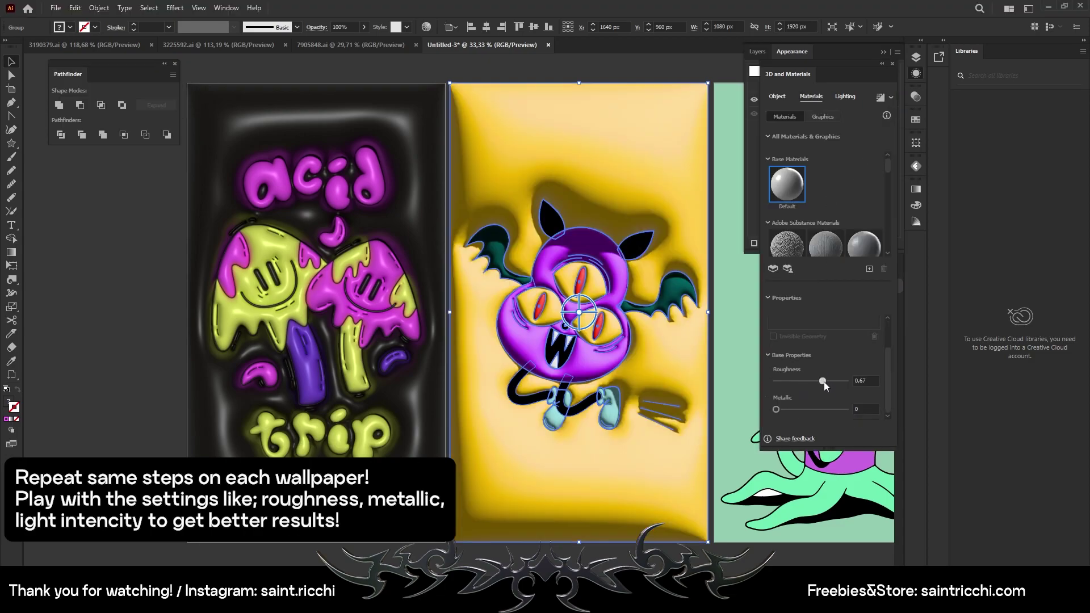
click(790, 410)
click(845, 96)
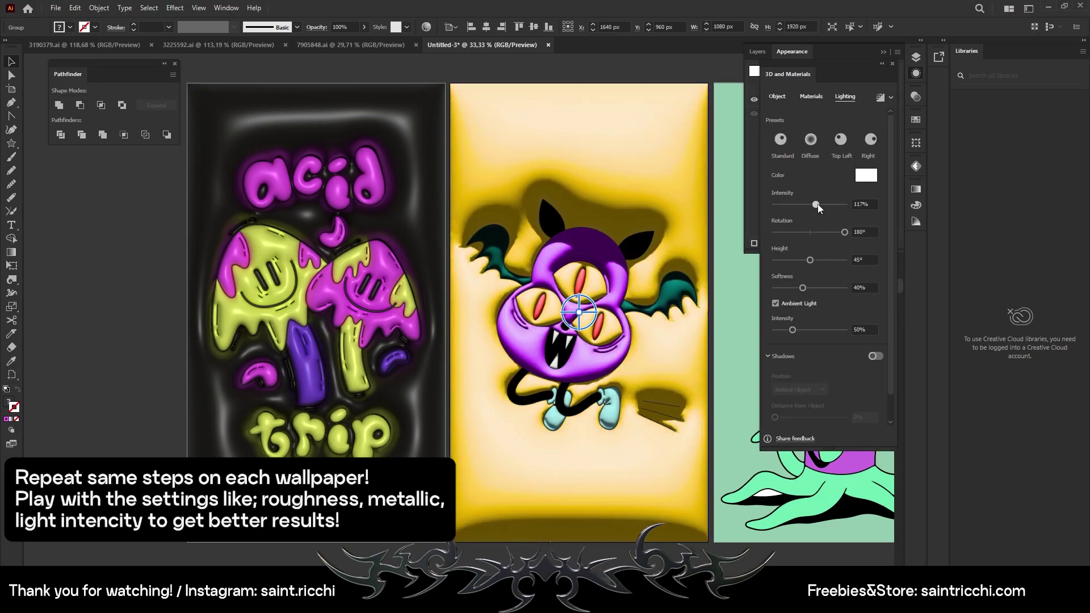
drag(817, 204, 795, 205)
drag(809, 260, 839, 260)
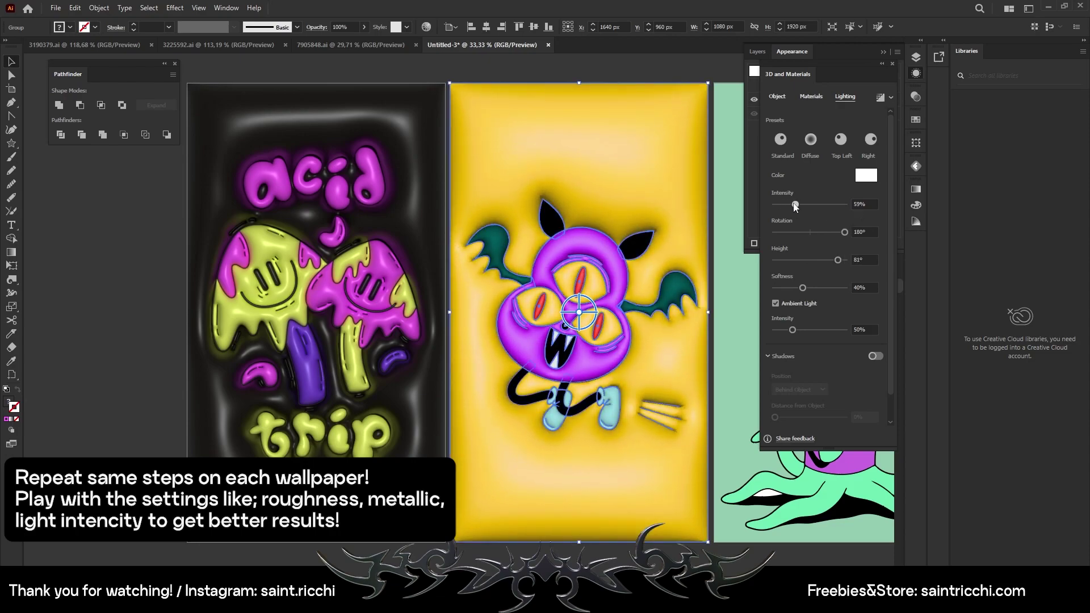
click(810, 96)
drag(830, 380, 813, 380)
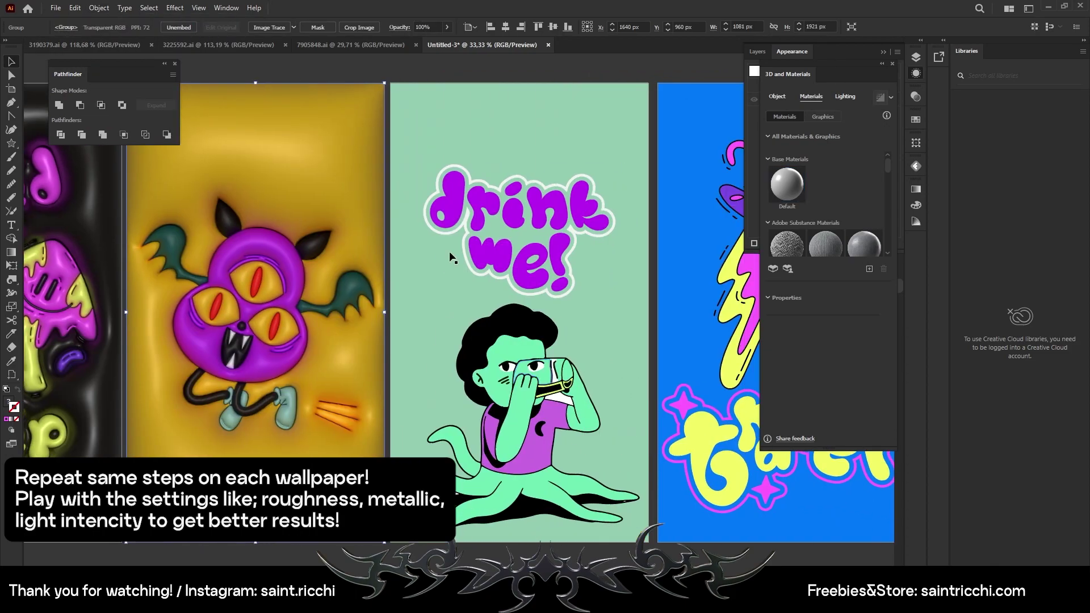
- Inflate the green drink me wallpaper with 37% light intensity, roughness 0.57 and metallic 0.48
click(451, 259)
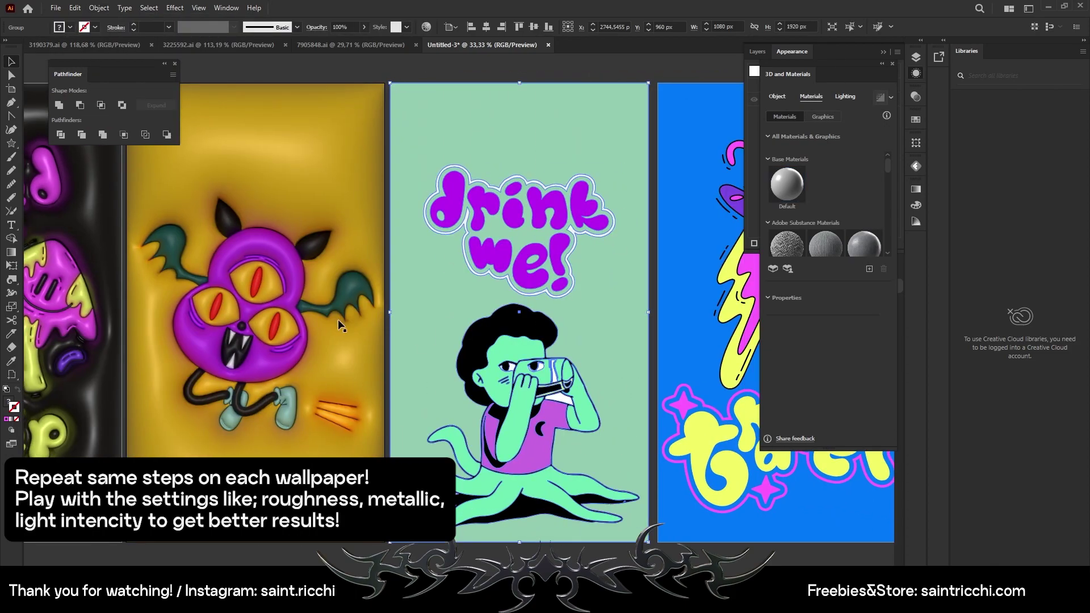
click(777, 96)
click(872, 139)
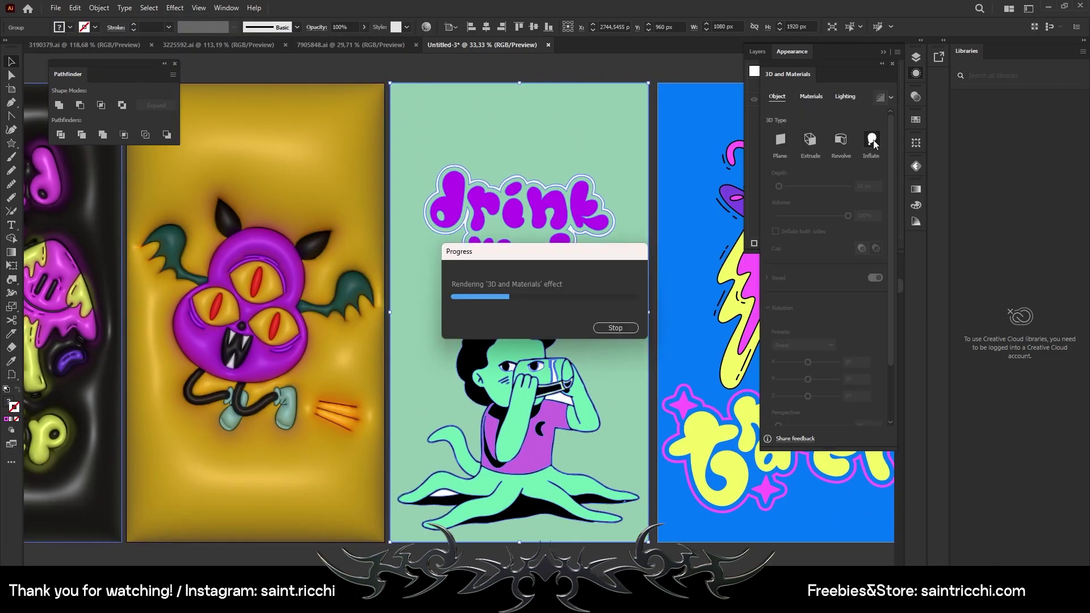
click(811, 96)
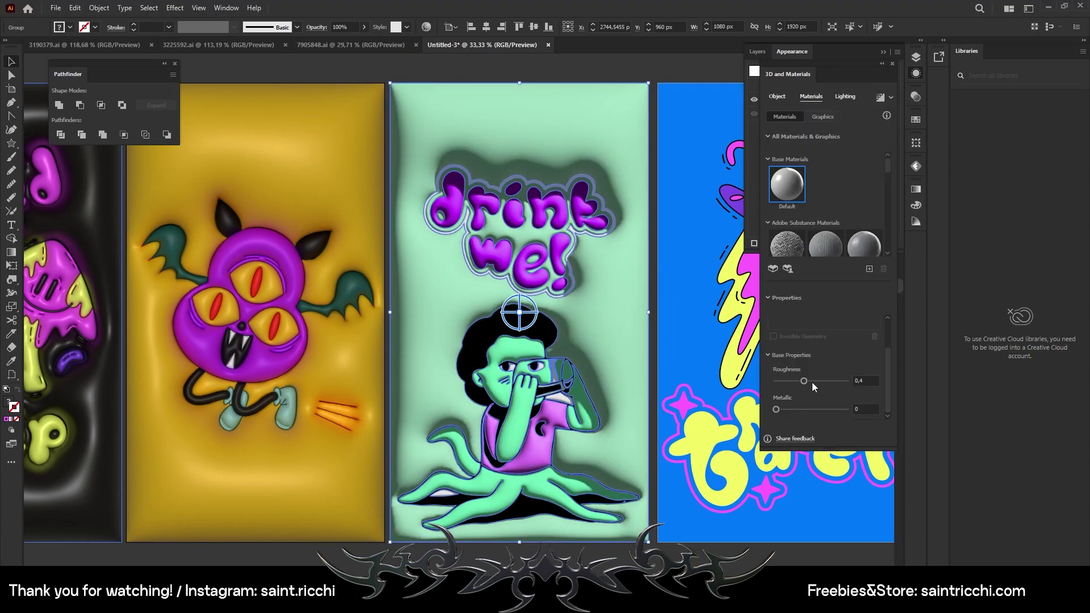
click(845, 96)
drag(846, 204, 789, 205)
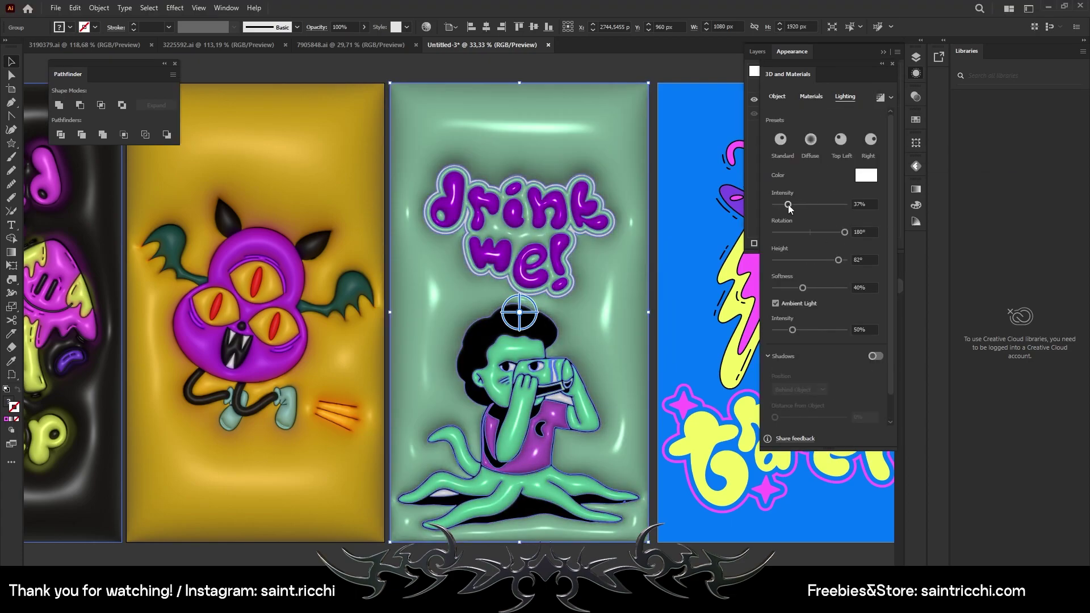
click(812, 98)
drag(804, 380, 833, 408)
click(683, 229)
scroll(683, 228, right, 5)
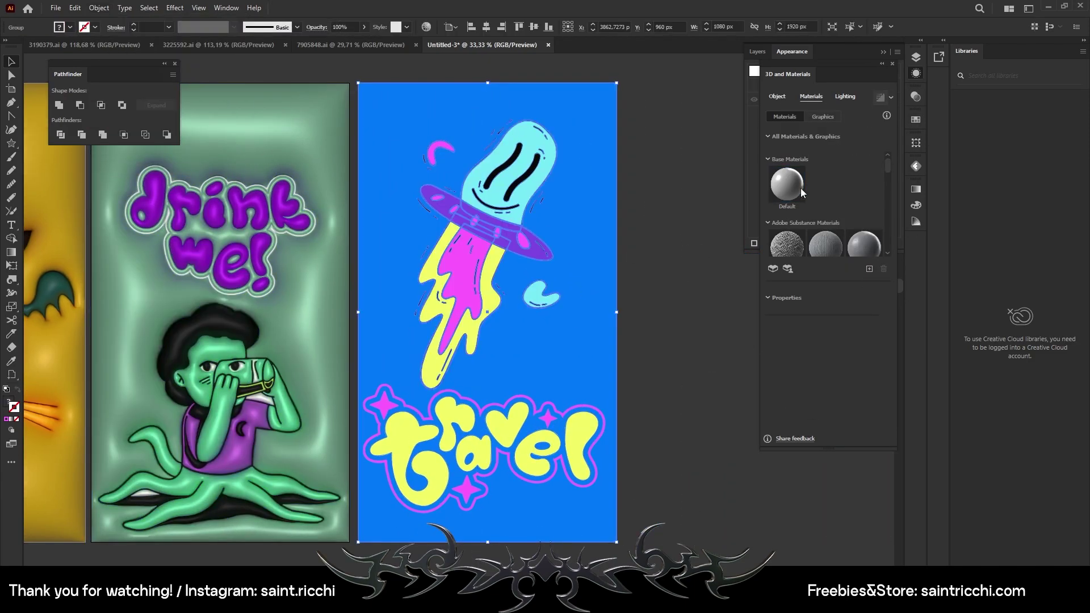
- Inflate the blue travel wallpaper with light height about 70°, roughness 0.03 and metallic 0.31
click(777, 96)
click(872, 140)
click(845, 96)
drag(821, 260, 846, 261)
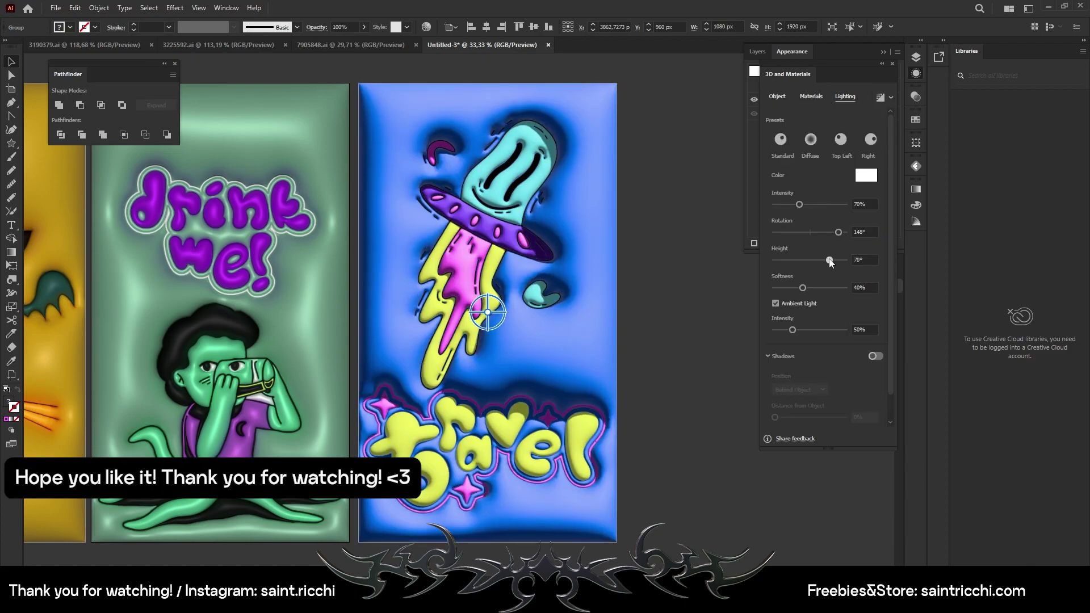
click(811, 96)
mouse_move(775, 409)
mouse_down()
mouse_move(819, 408)
mouse_move(782, 381)
mouse_move(798, 409)
mouse_up()
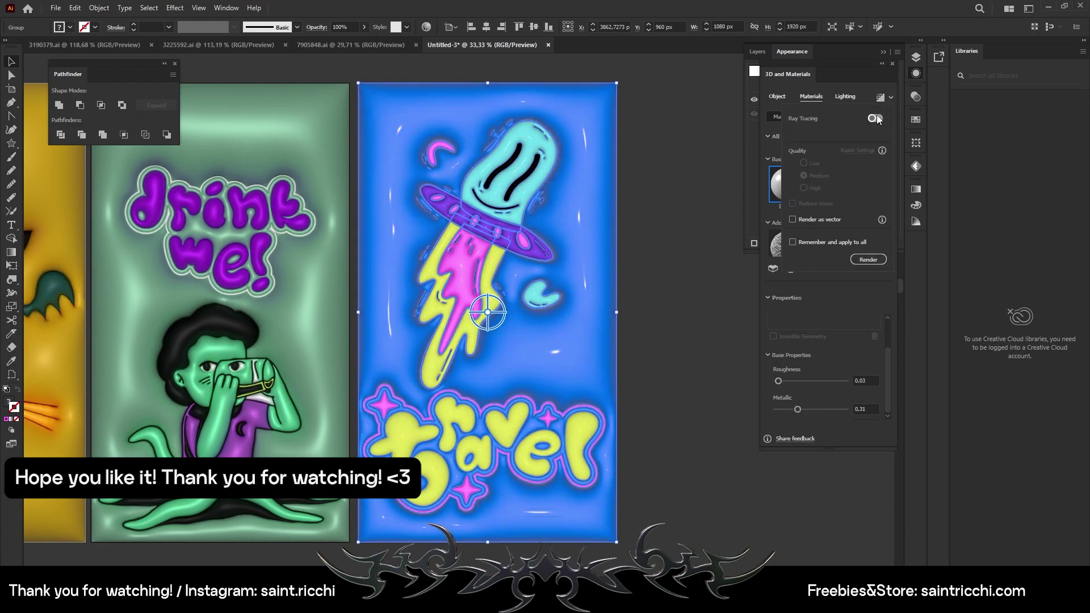